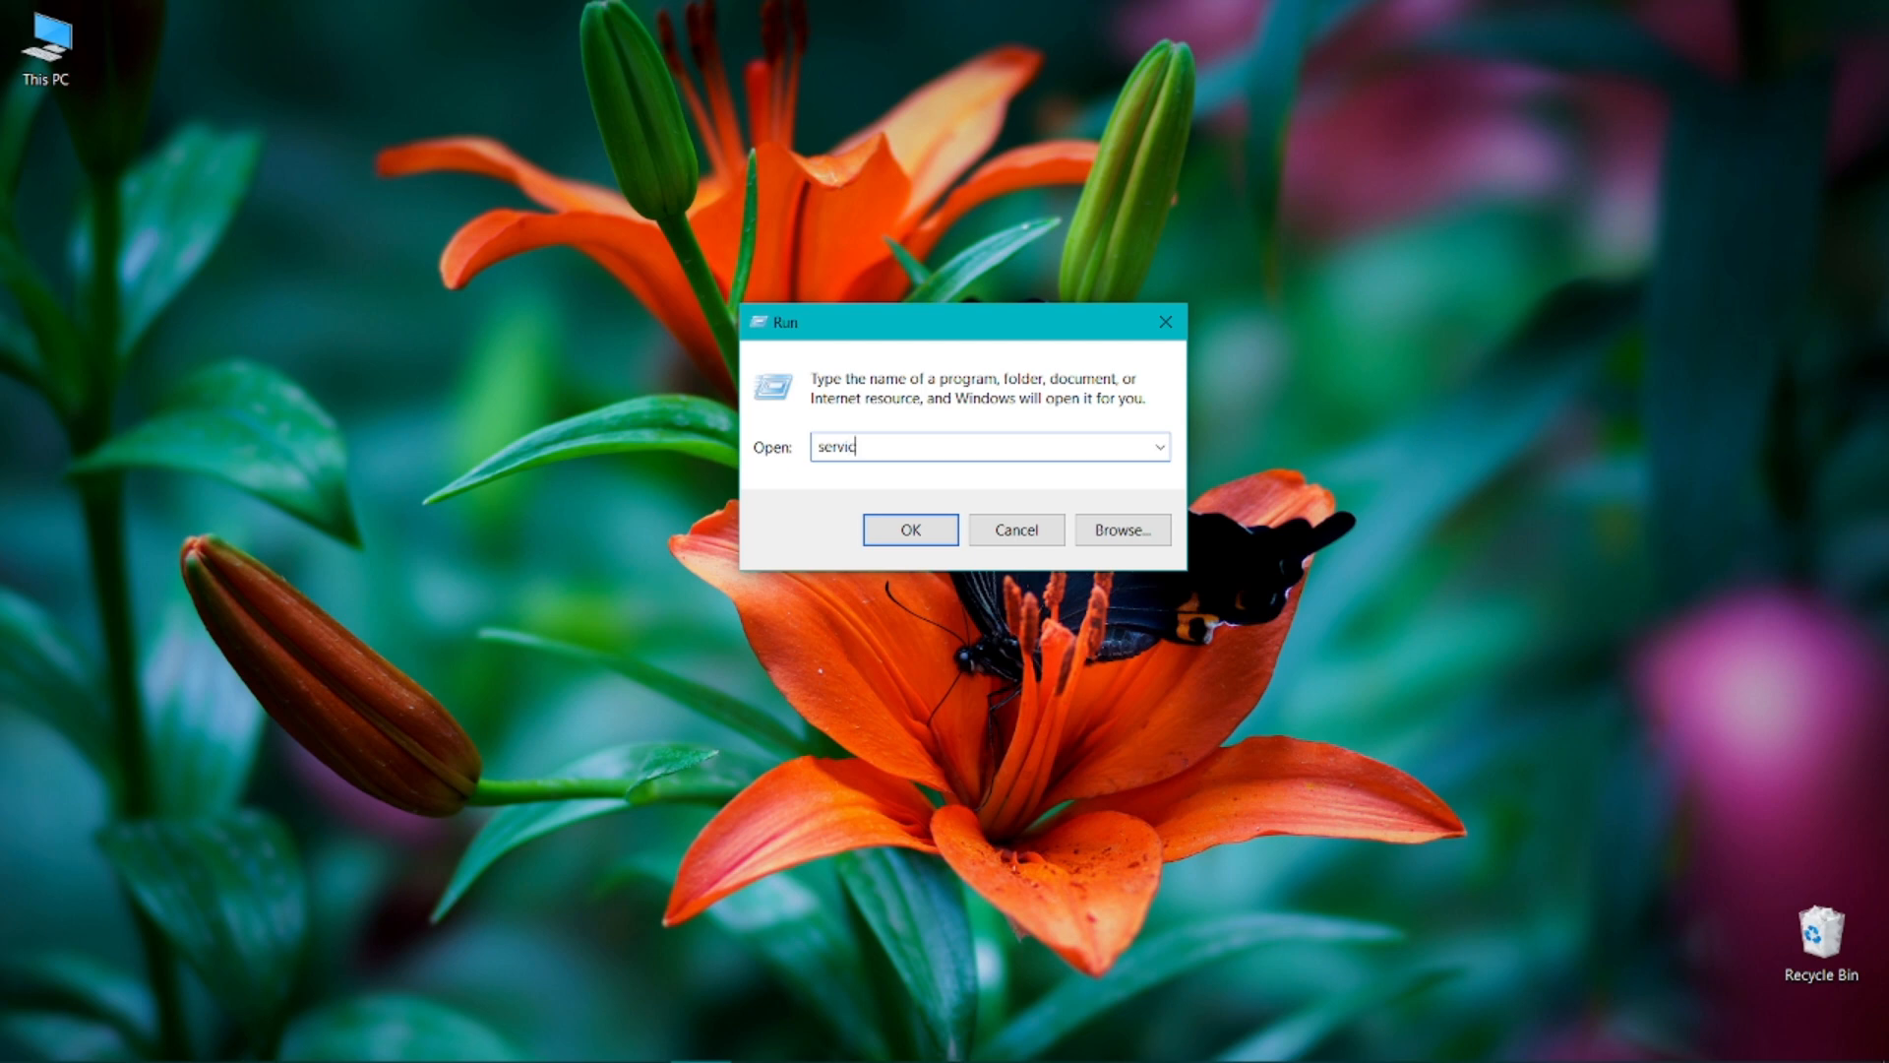
# Run services.msc and open the properties of the Windows Update service.
pyautogui.write('s.msc')
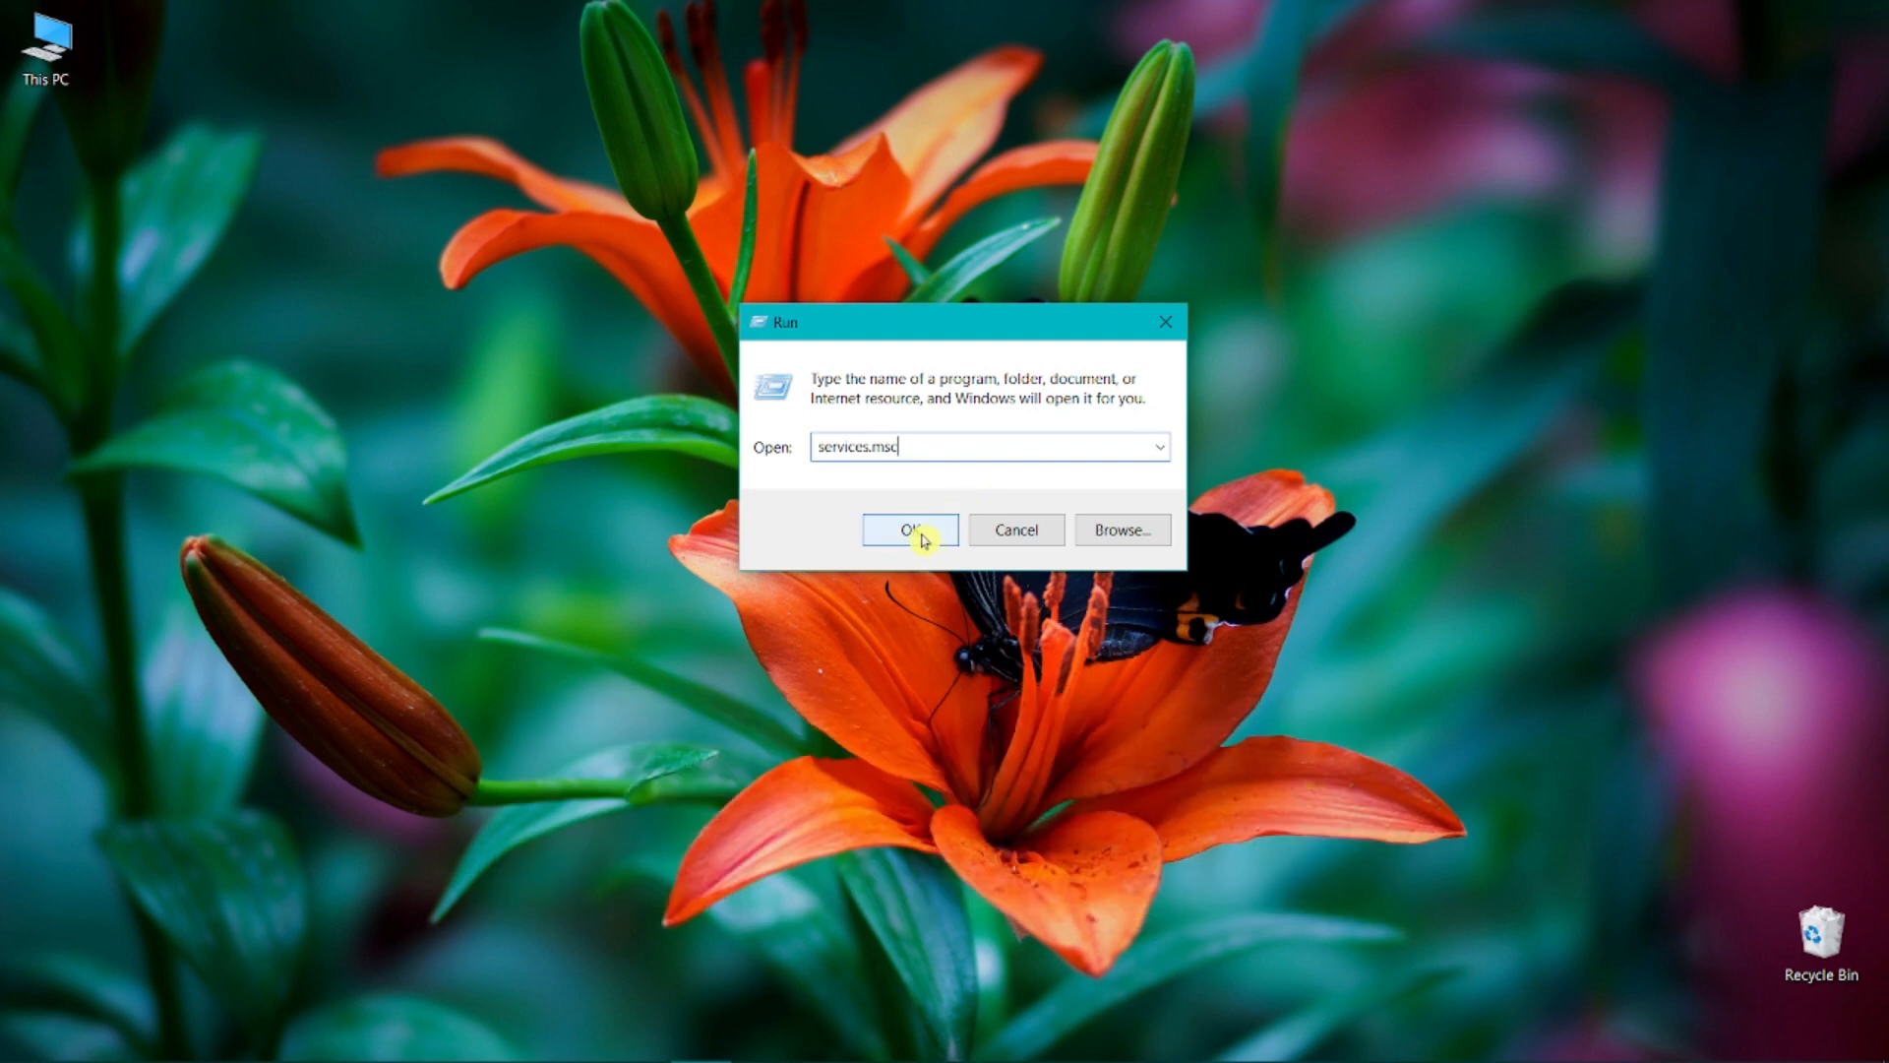
pyautogui.click(917, 533)
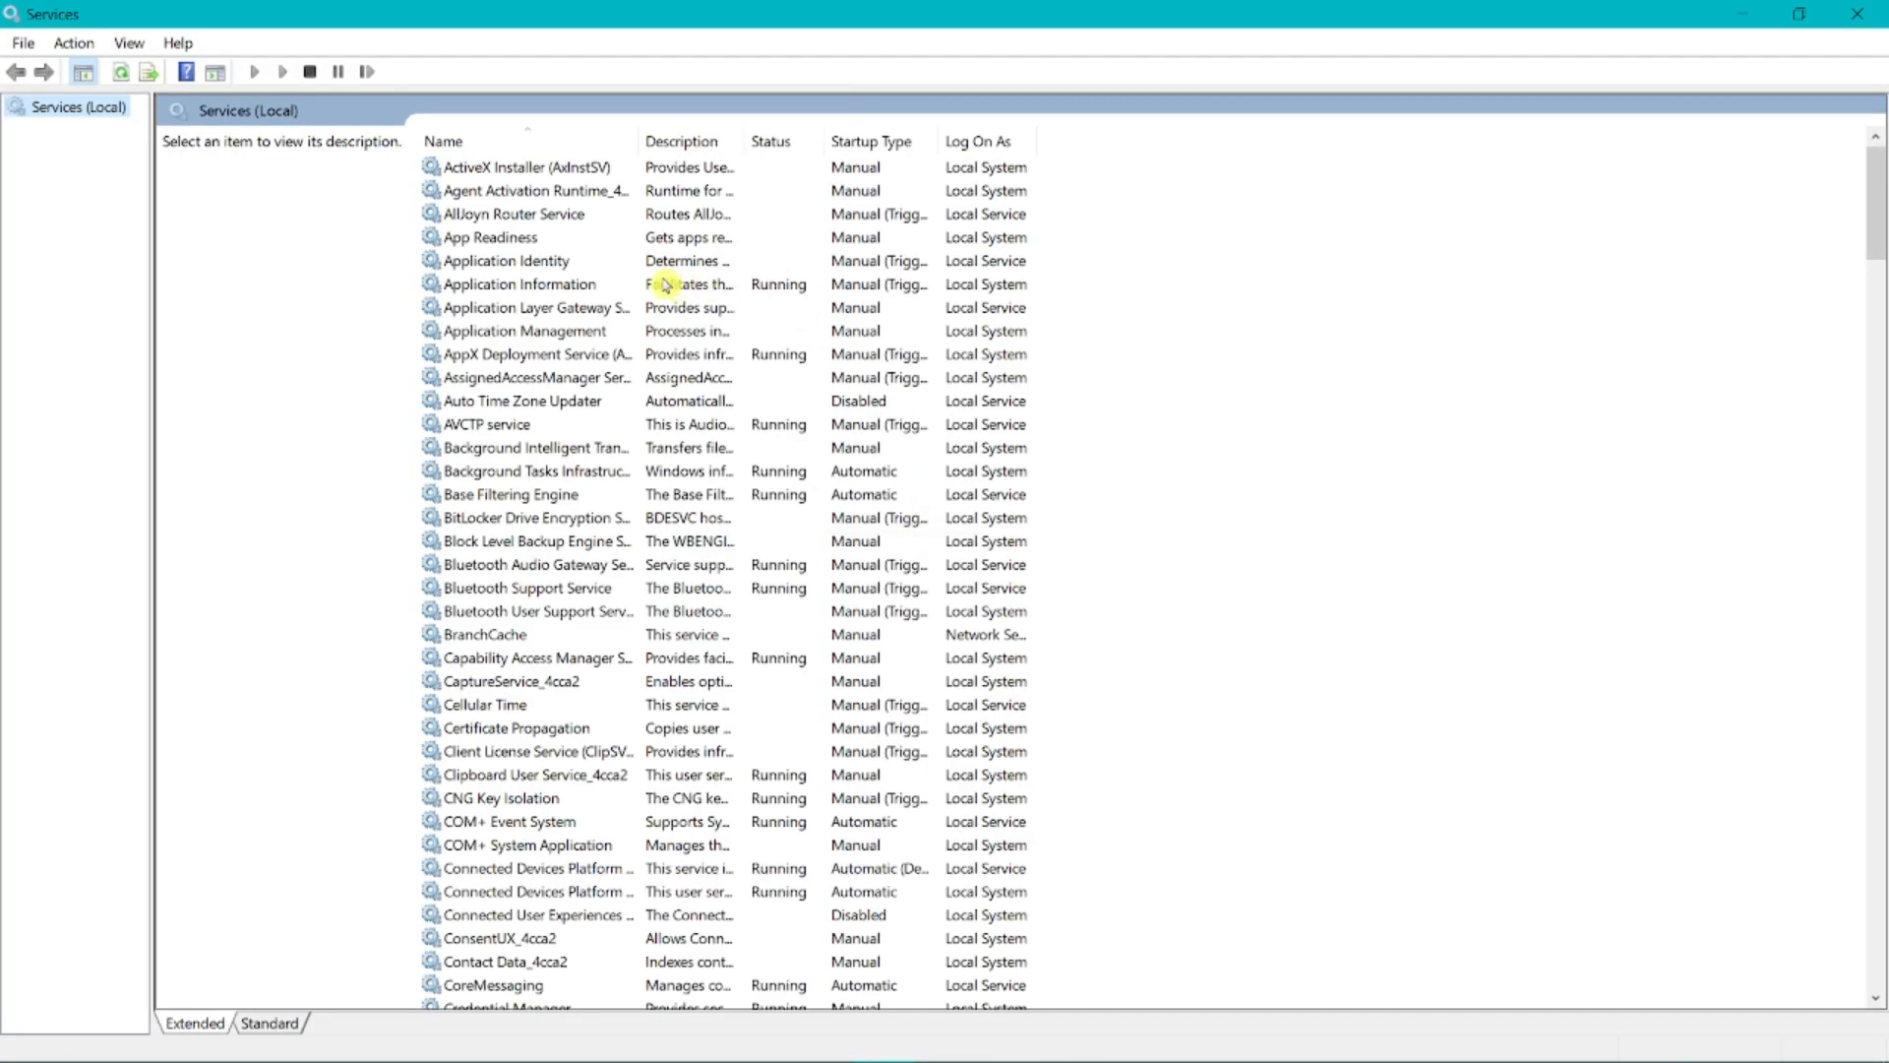
pyautogui.click(497, 263)
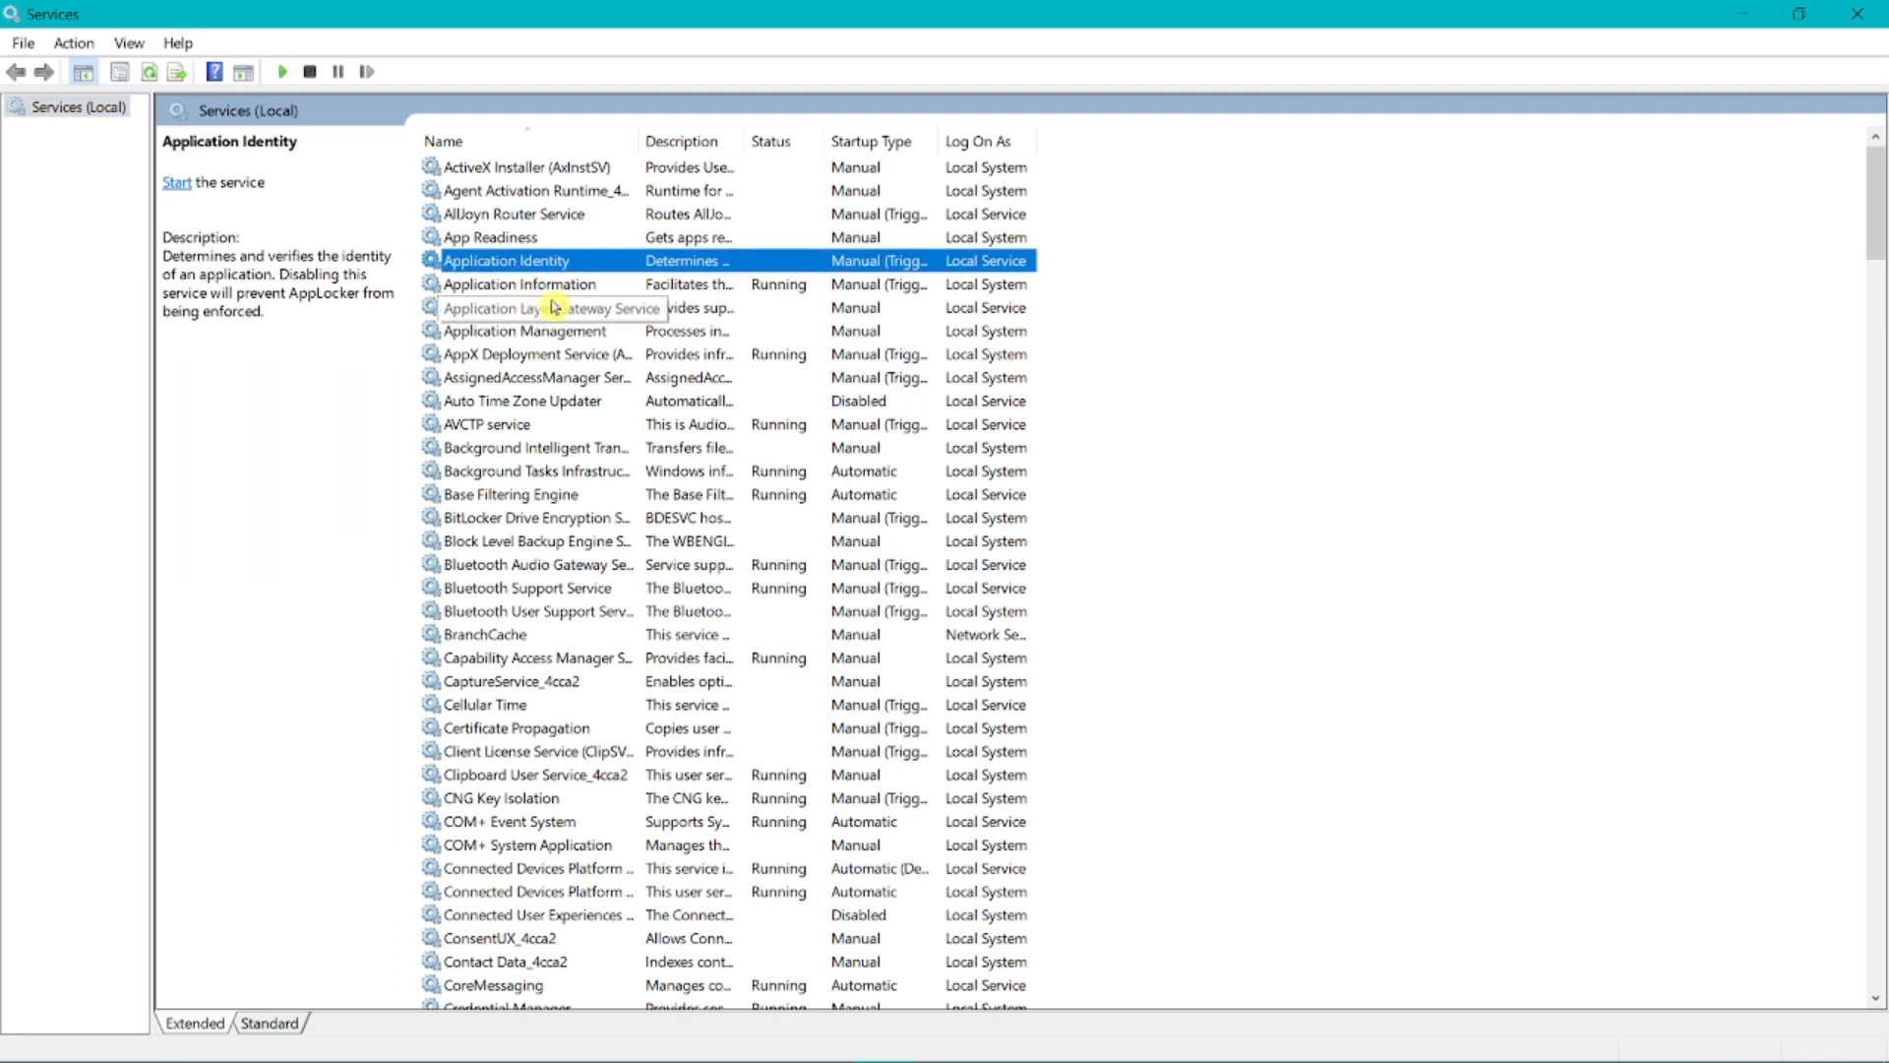
pyautogui.press('w')
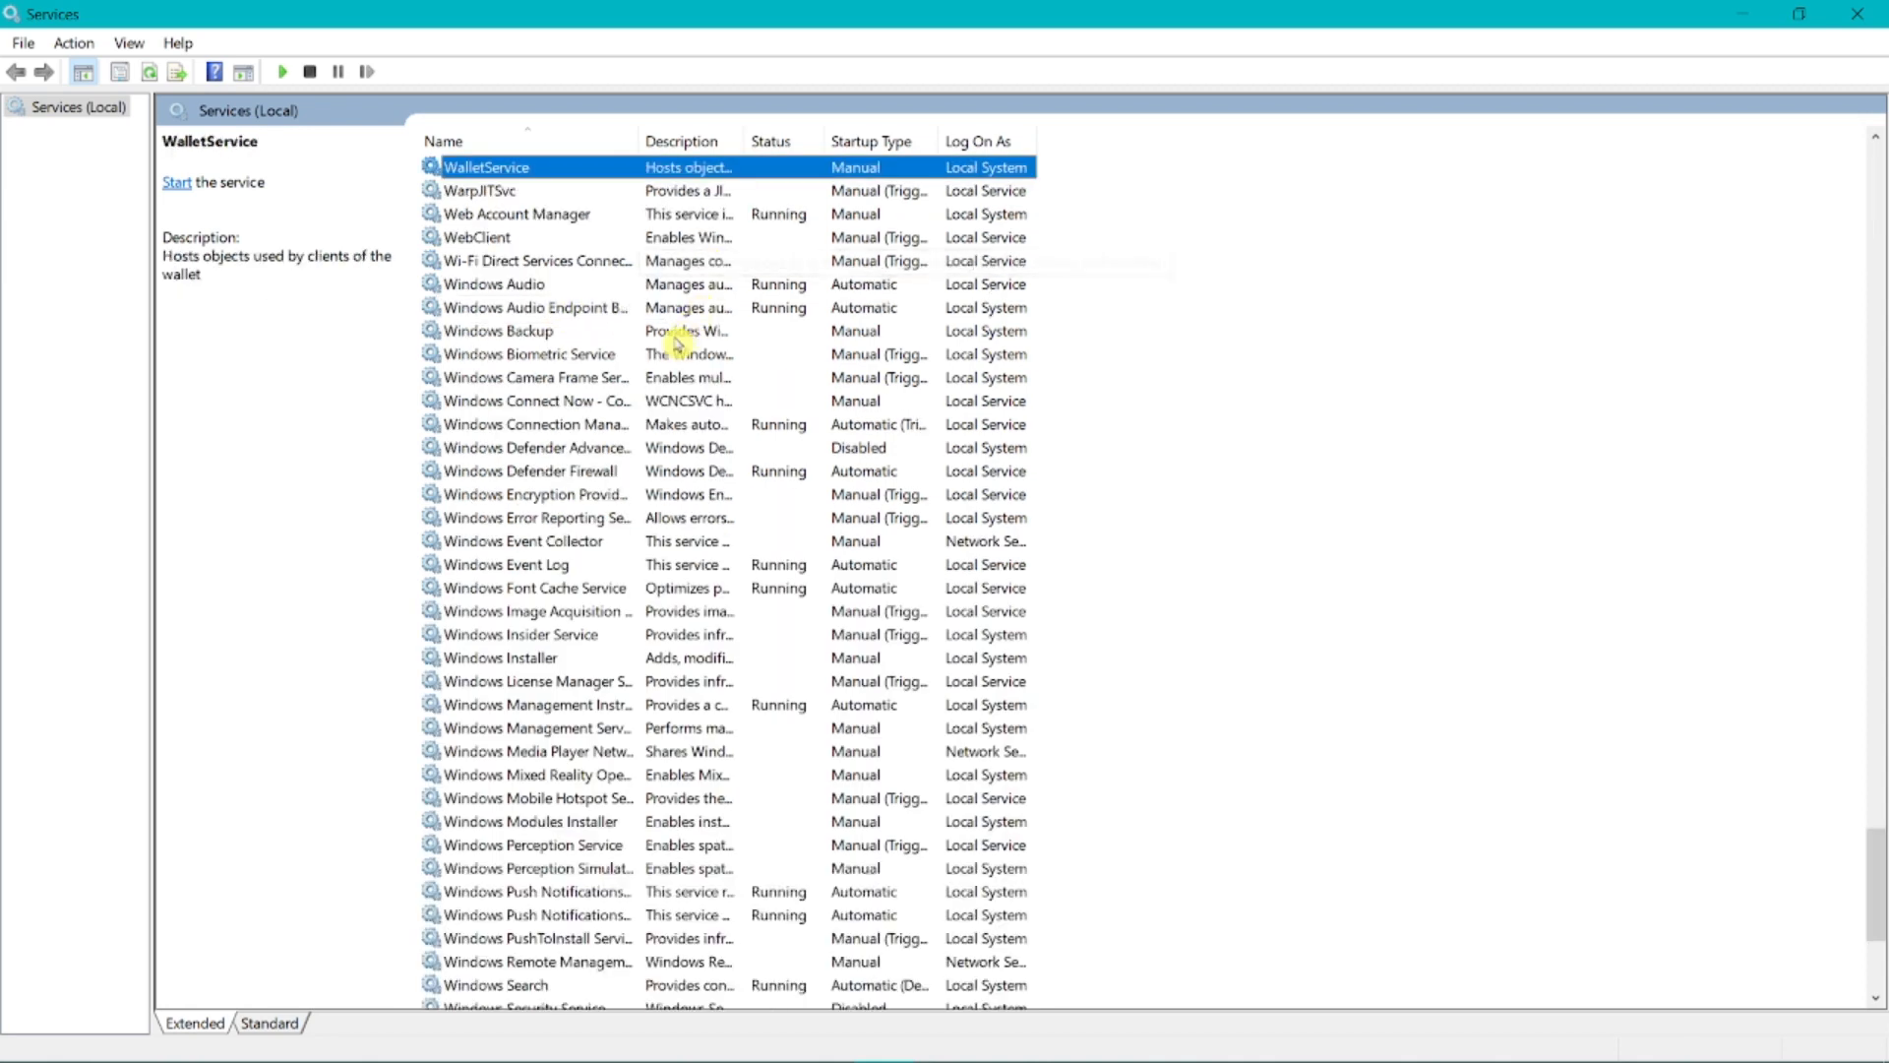
pyautogui.scroll(-3, 661, 438)
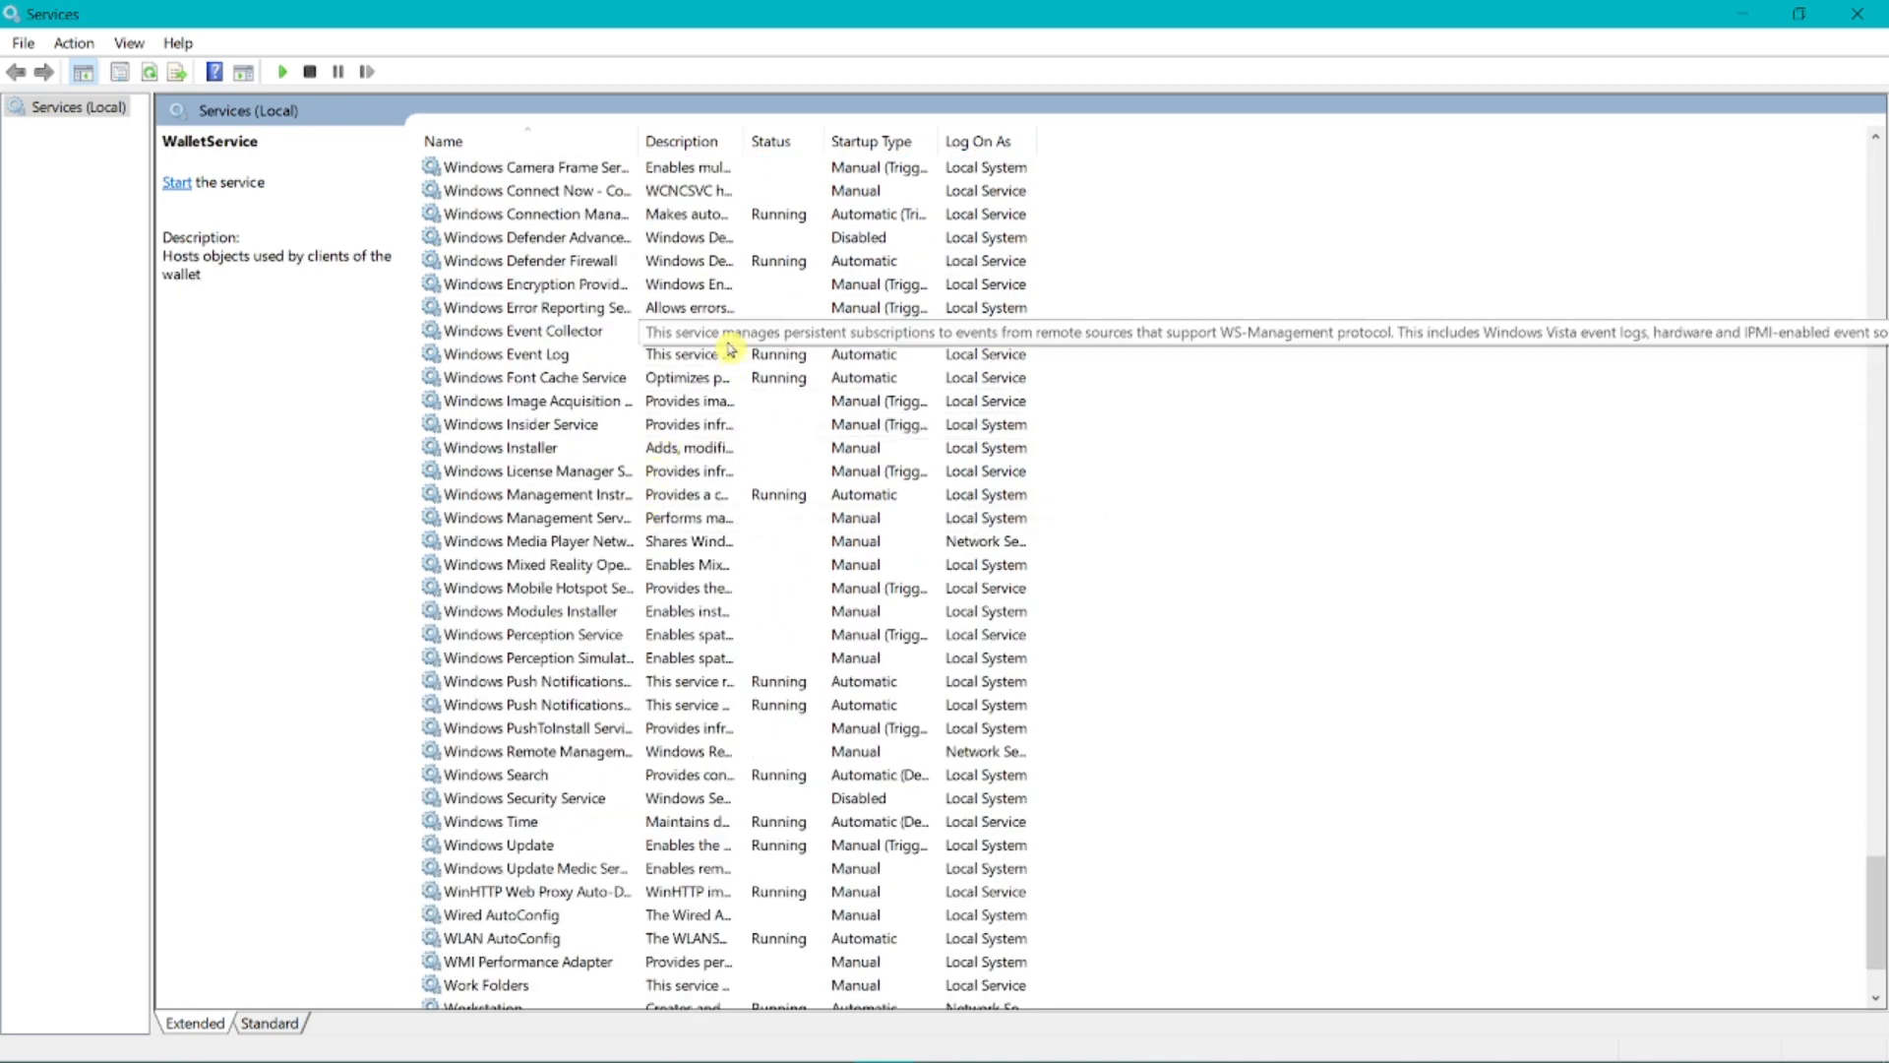
pyautogui.scroll(-2, 668, 384)
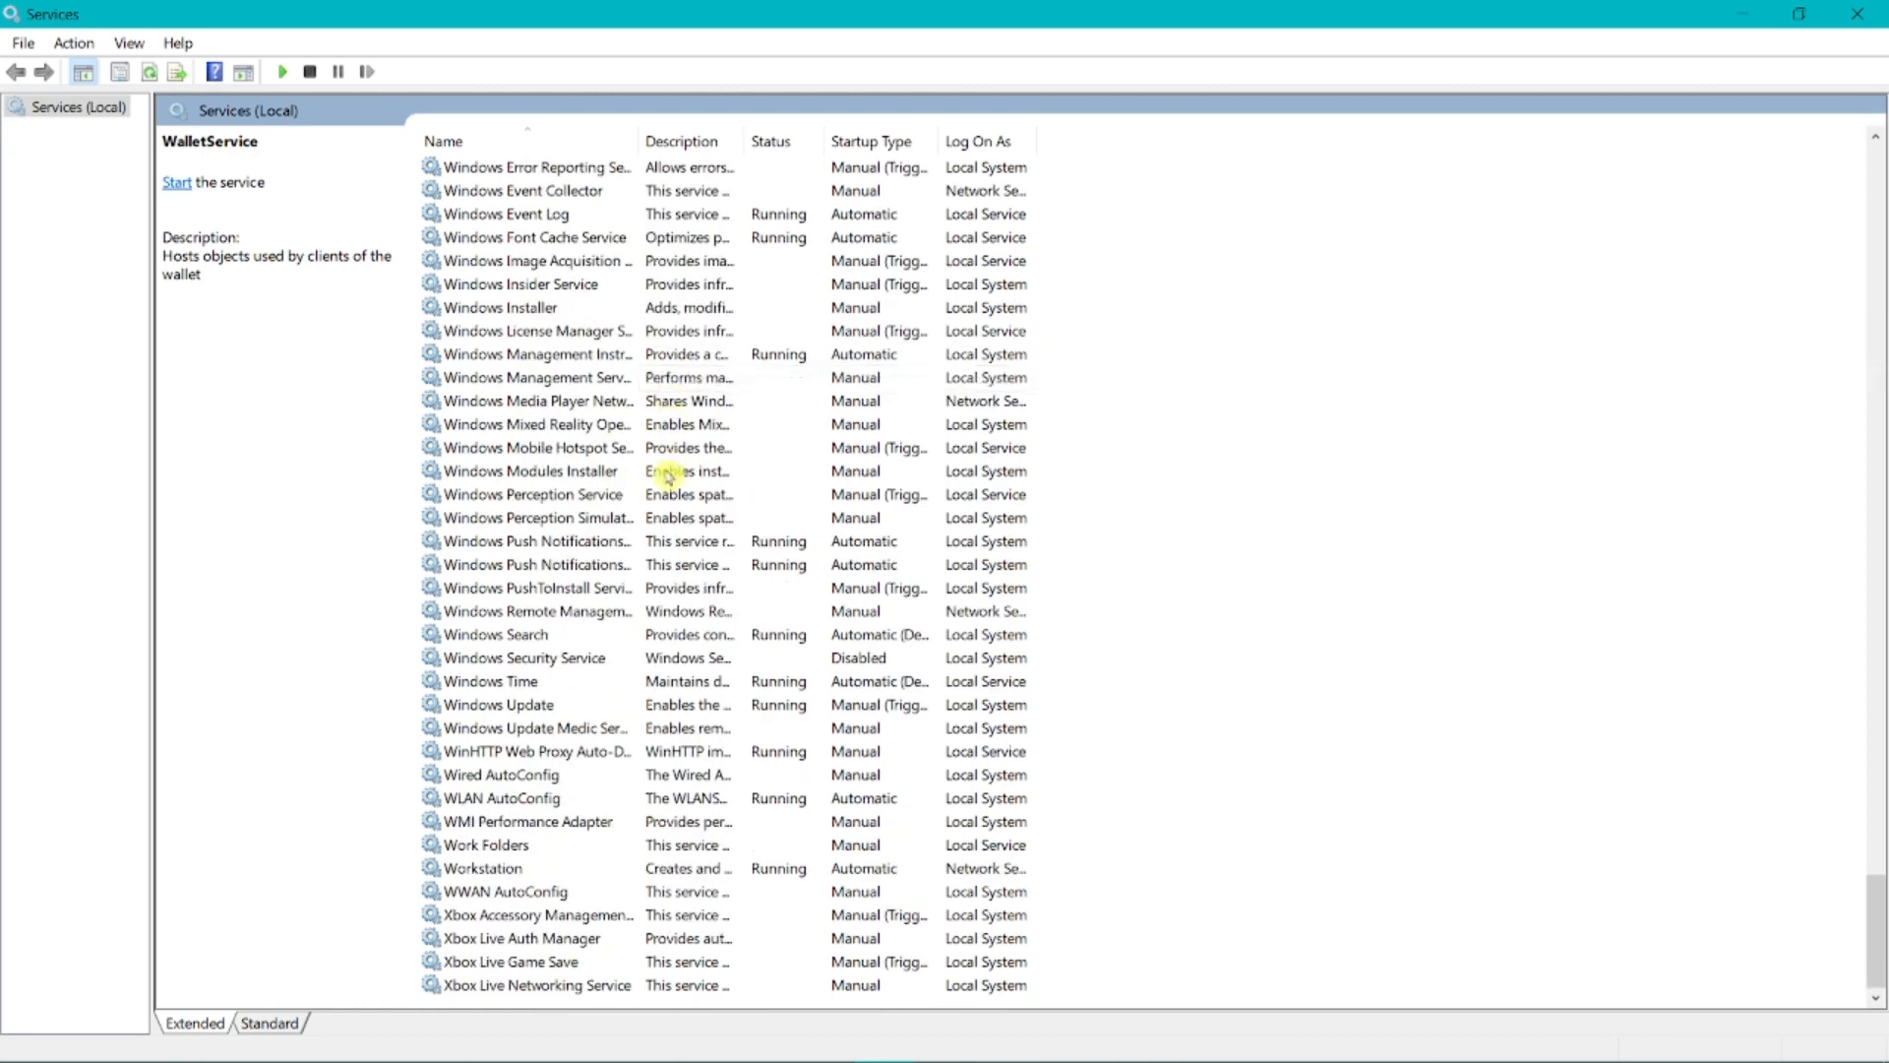
pyautogui.click(529, 707)
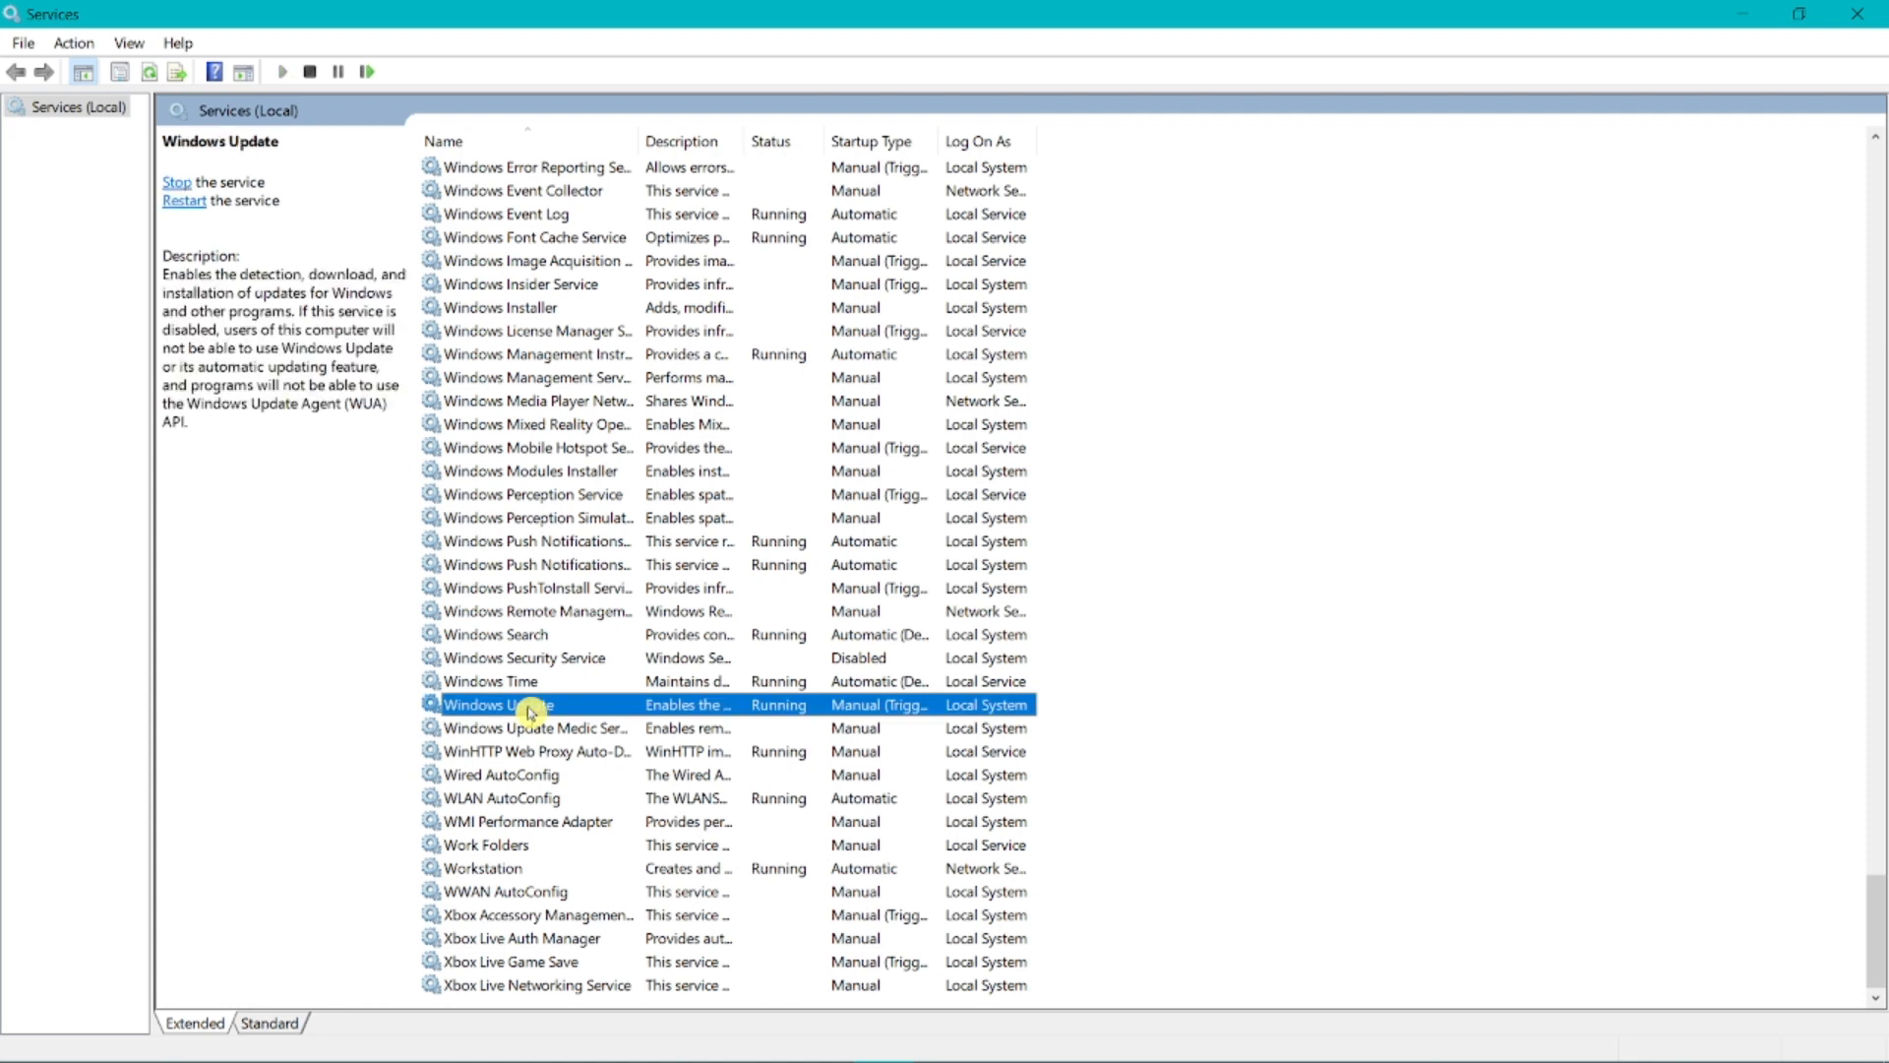
pyautogui.doubleClick(587, 709)
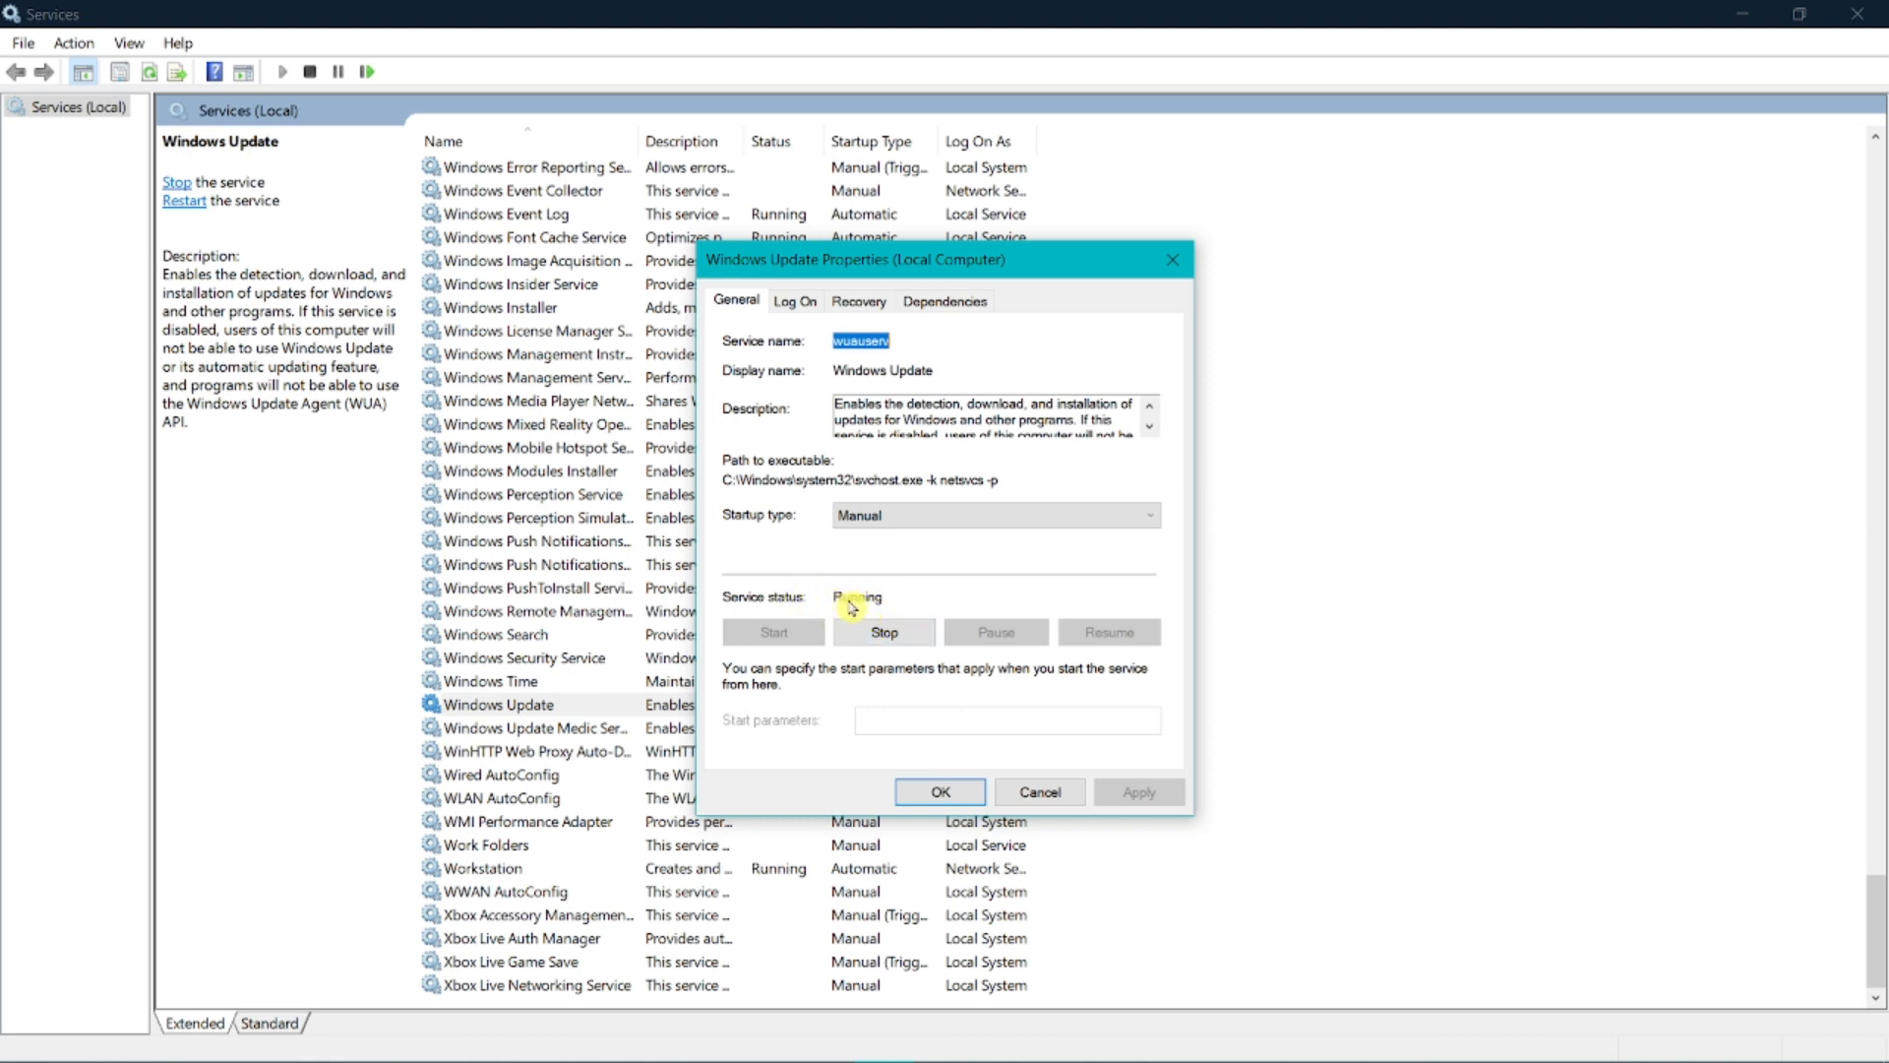
# Stop the Windows Update service and set its startup type to Disabled.
pyautogui.click(886, 634)
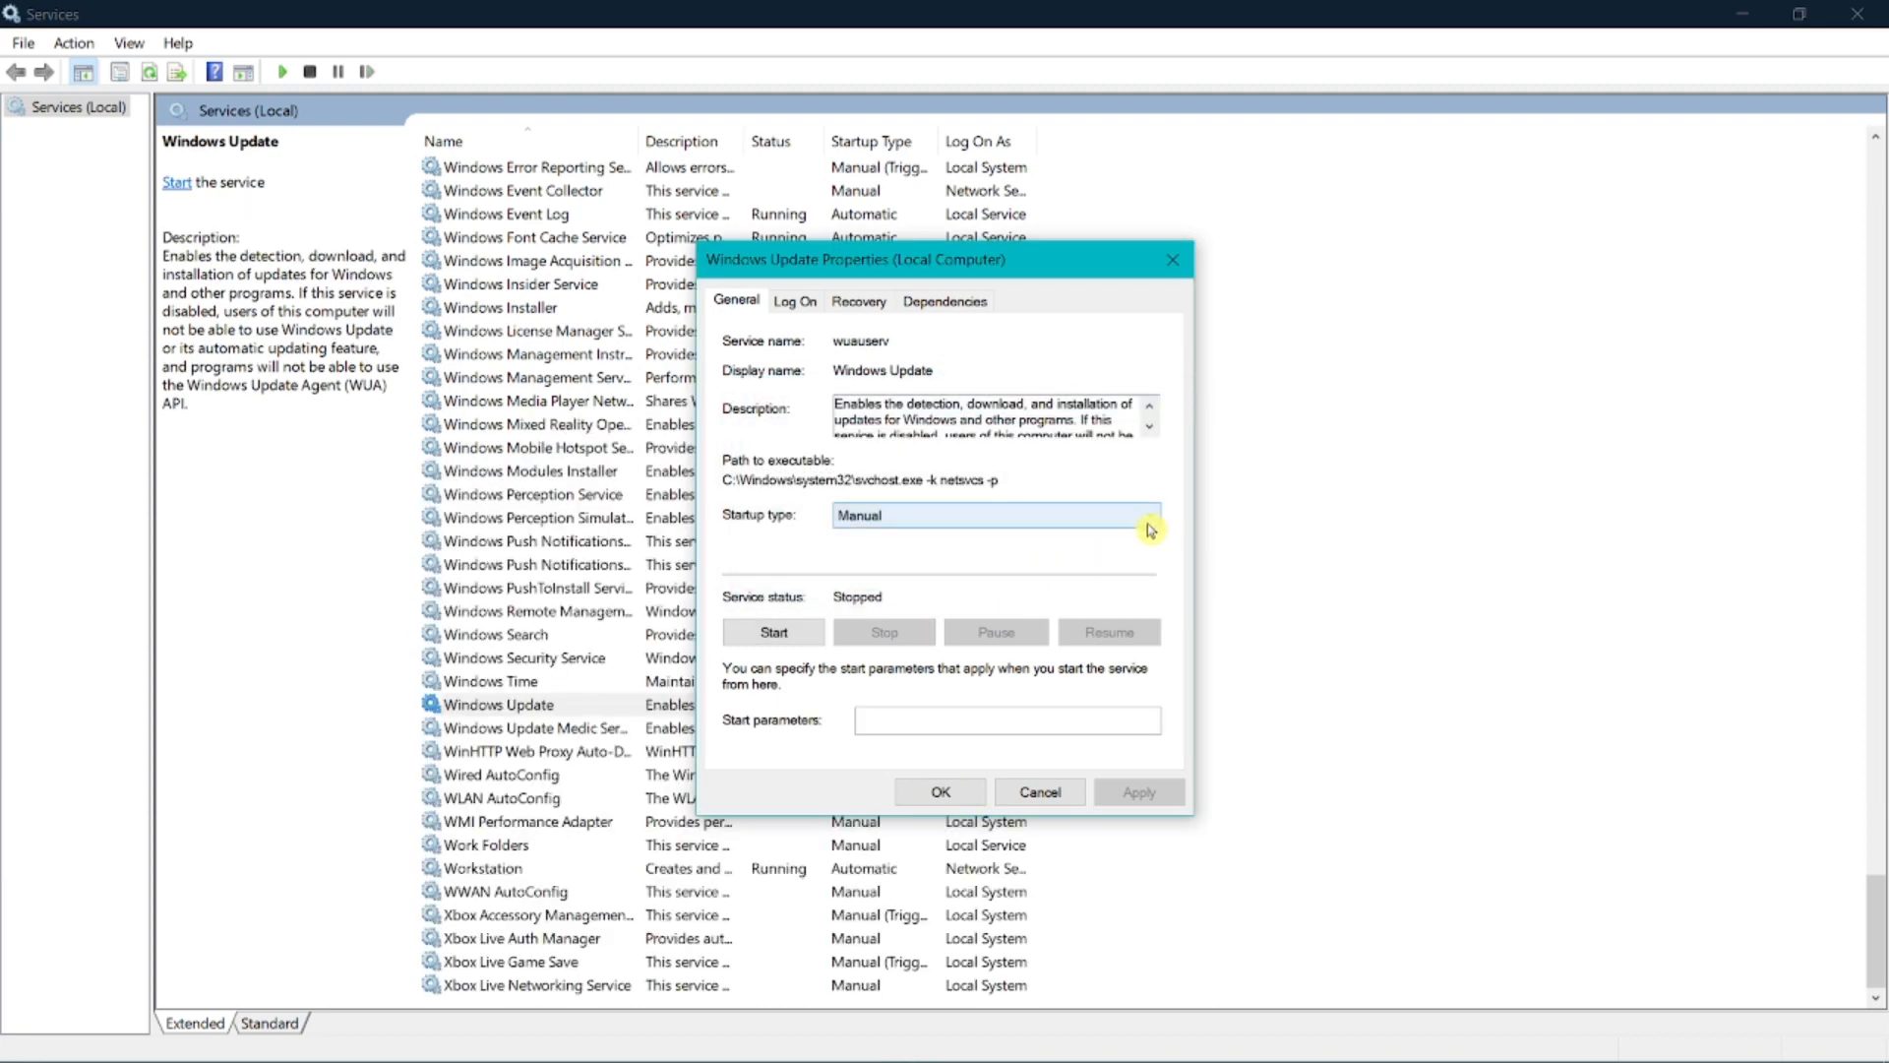
pyautogui.click(1149, 527)
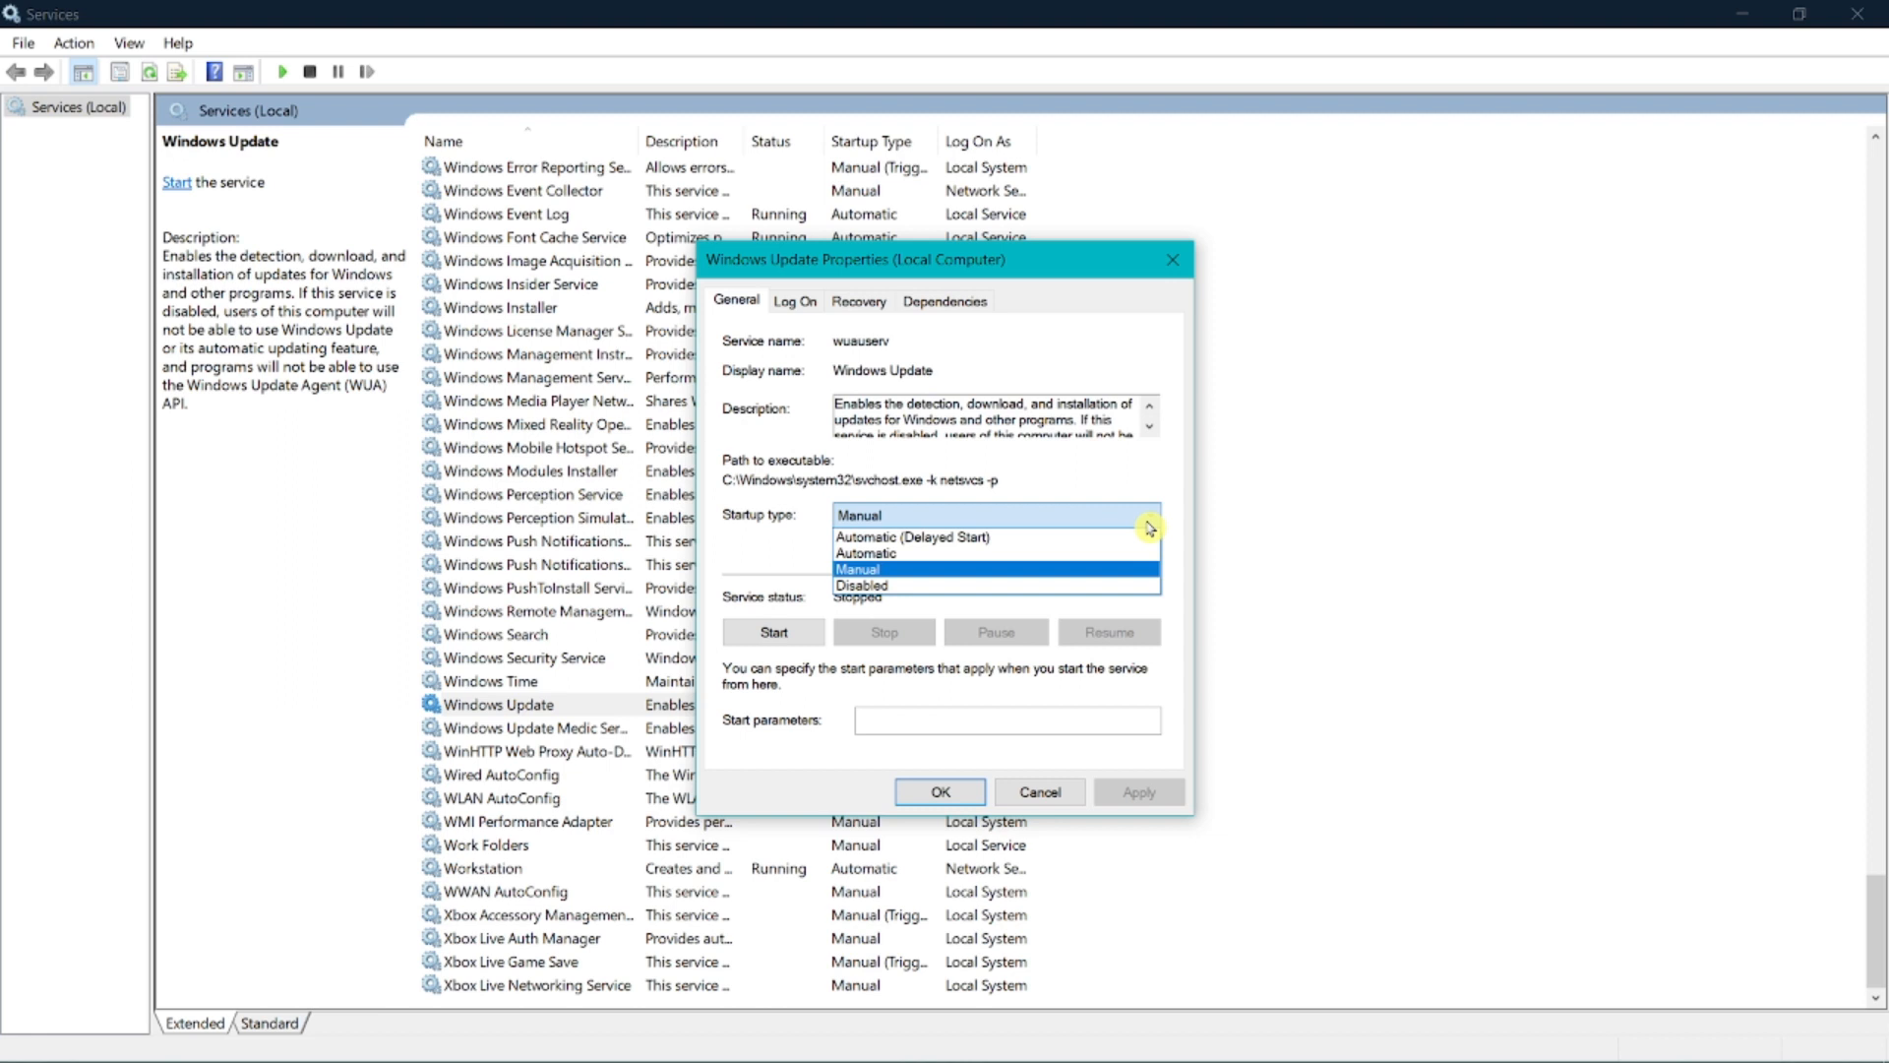
pyautogui.click(921, 585)
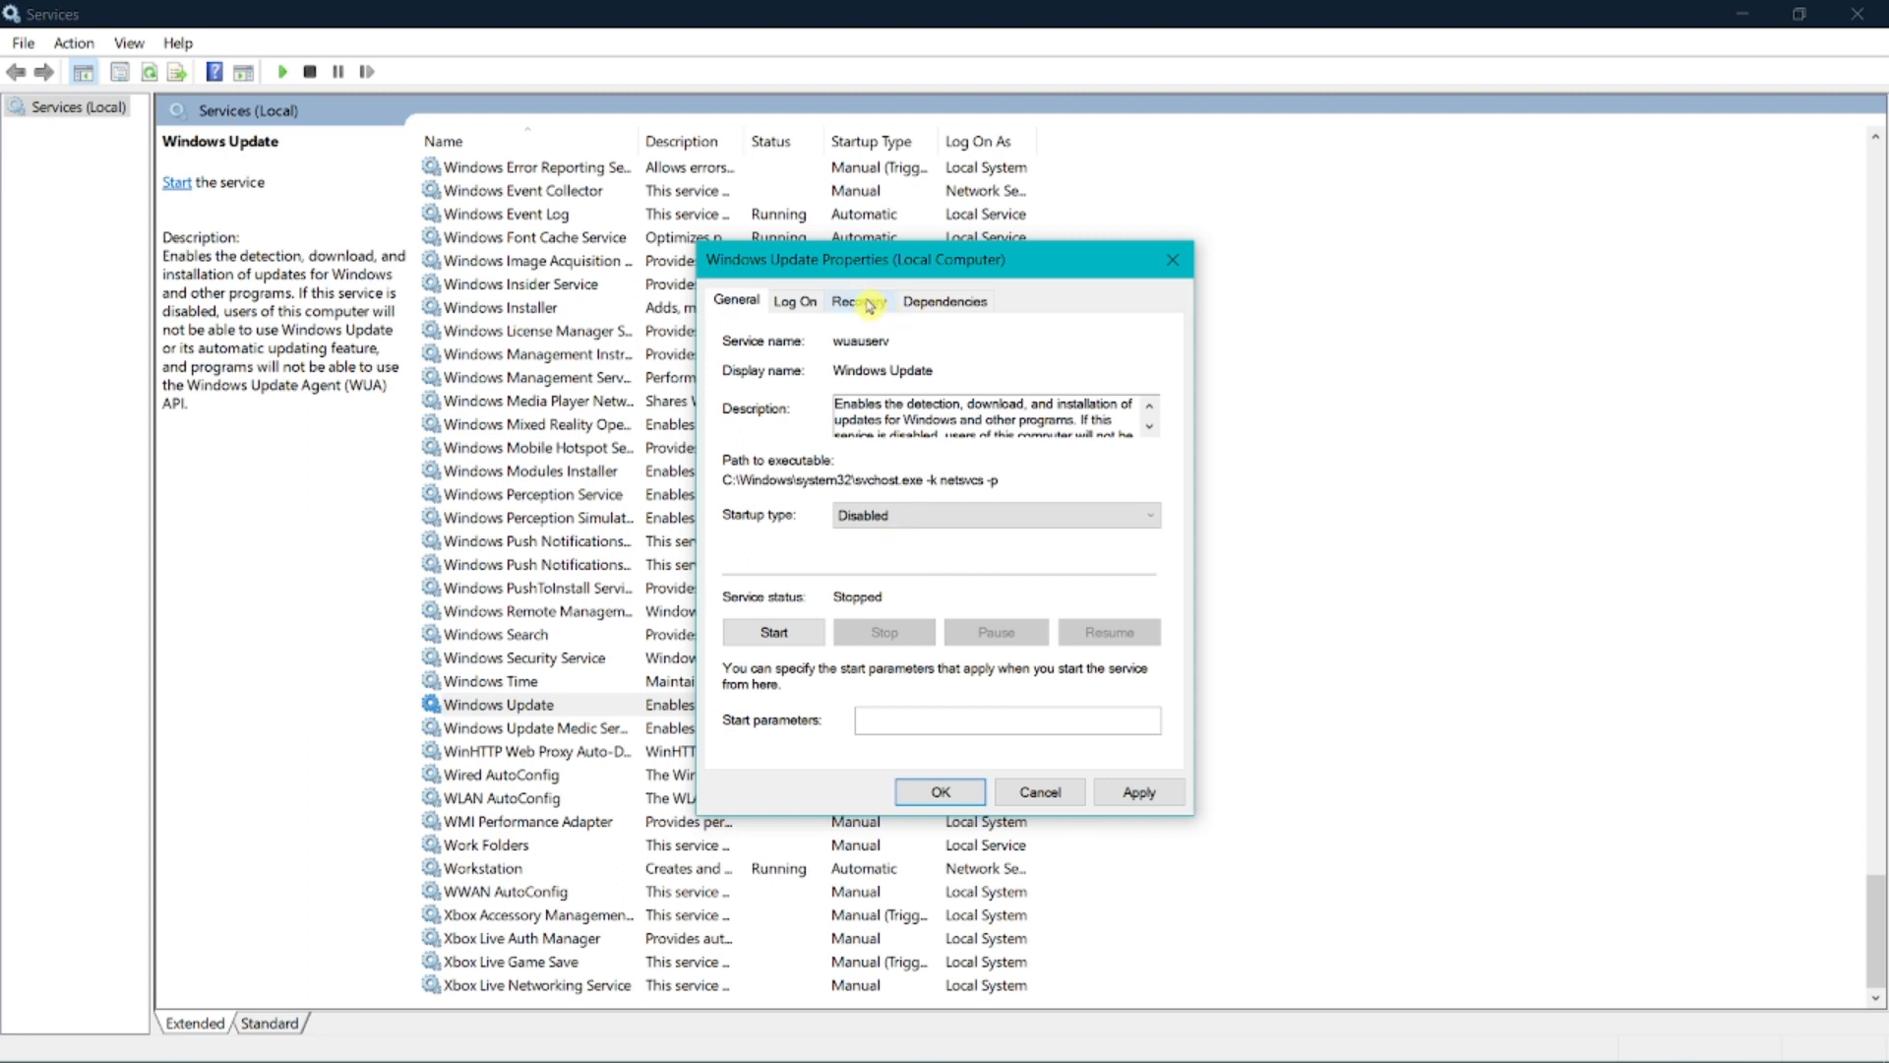
# Set the service's recovery options to reset the fail count after 0 days and restart after 0 minutes, and apply the changes.
pyautogui.click(870, 303)
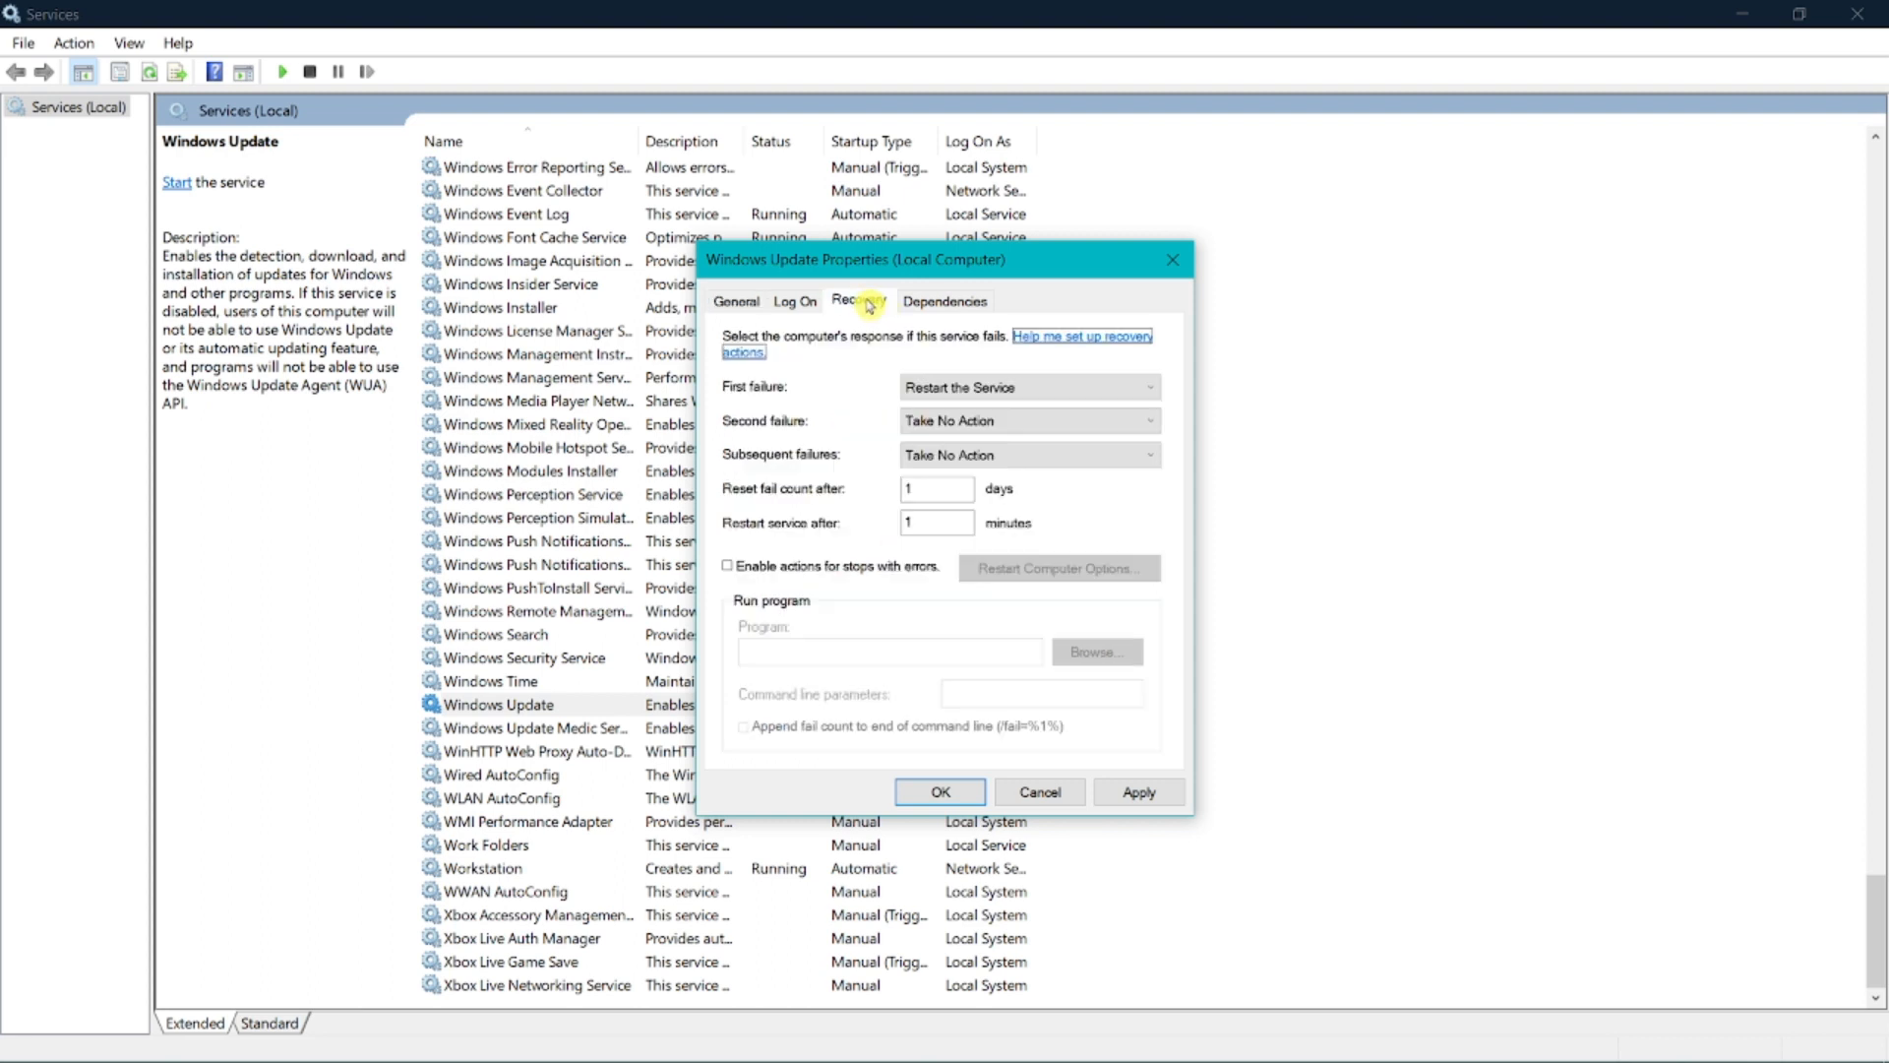
pyautogui.click(926, 488)
pyautogui.write('0')
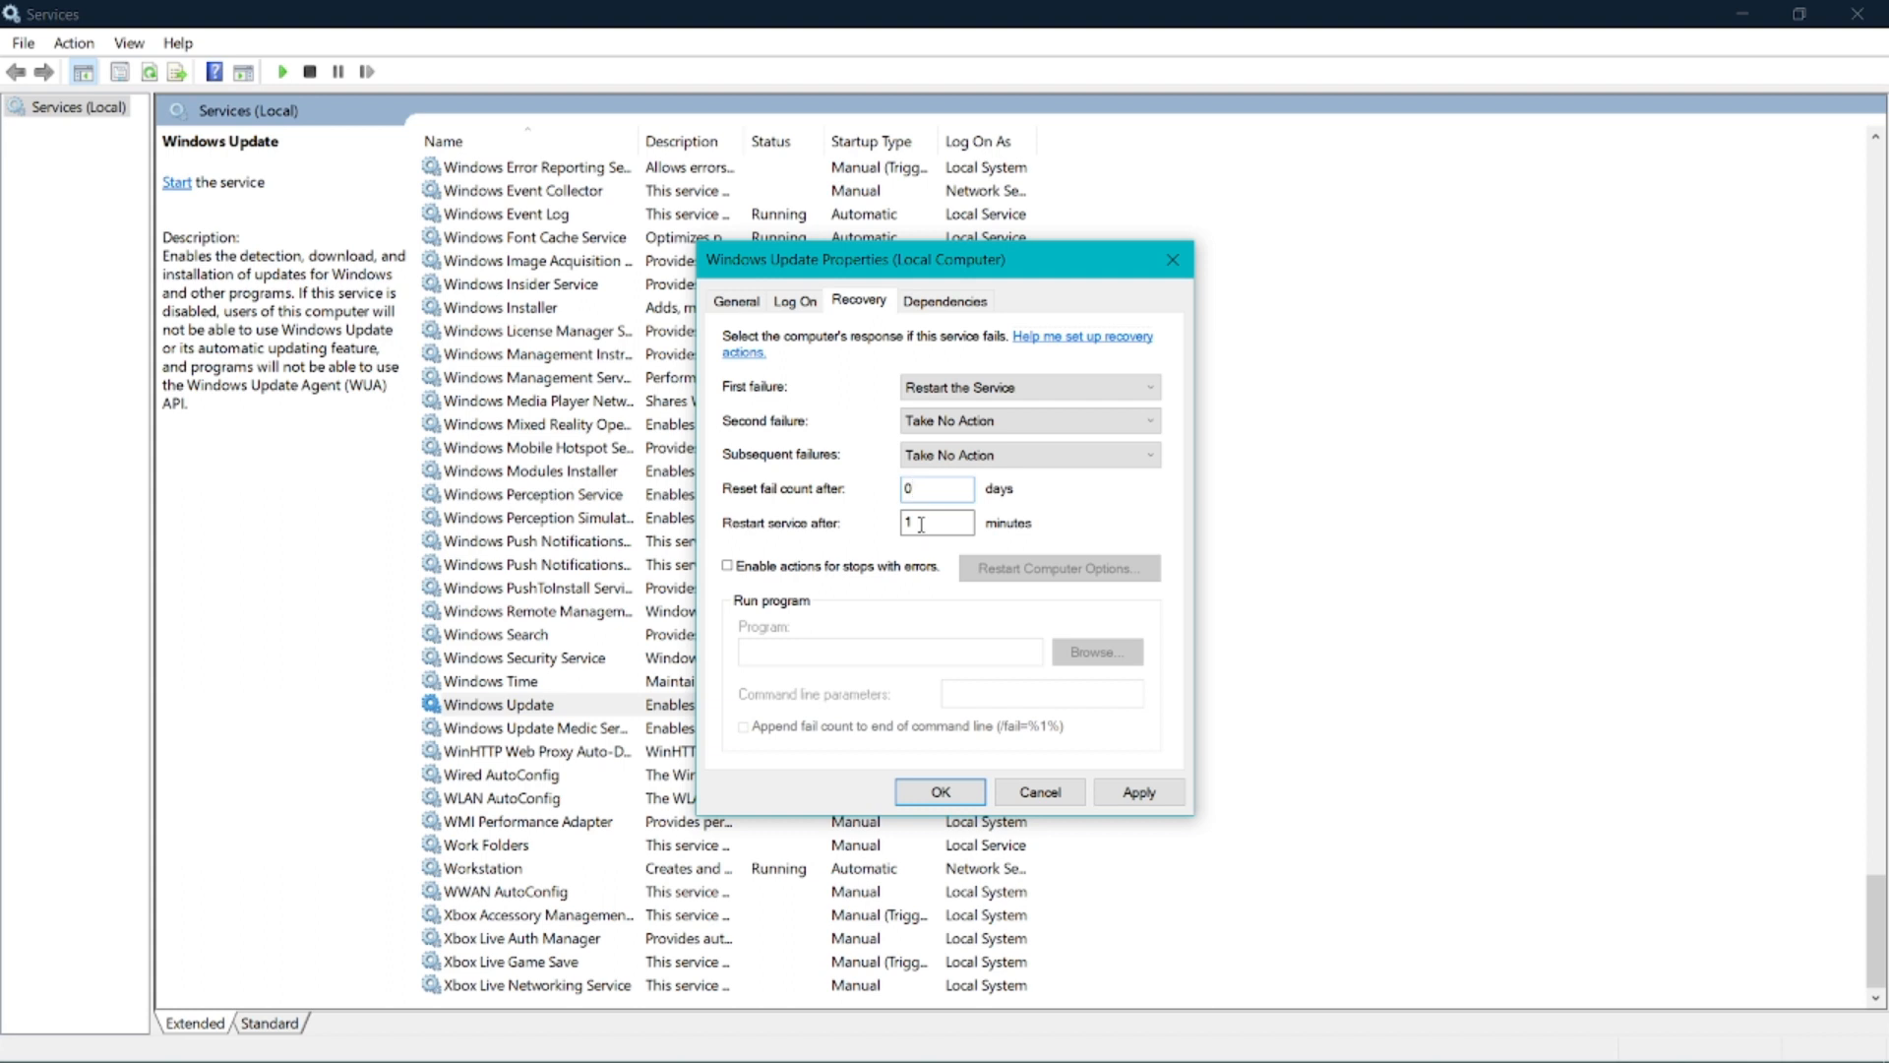
pyautogui.click(921, 523)
pyautogui.write('0')
pyautogui.click(1138, 795)
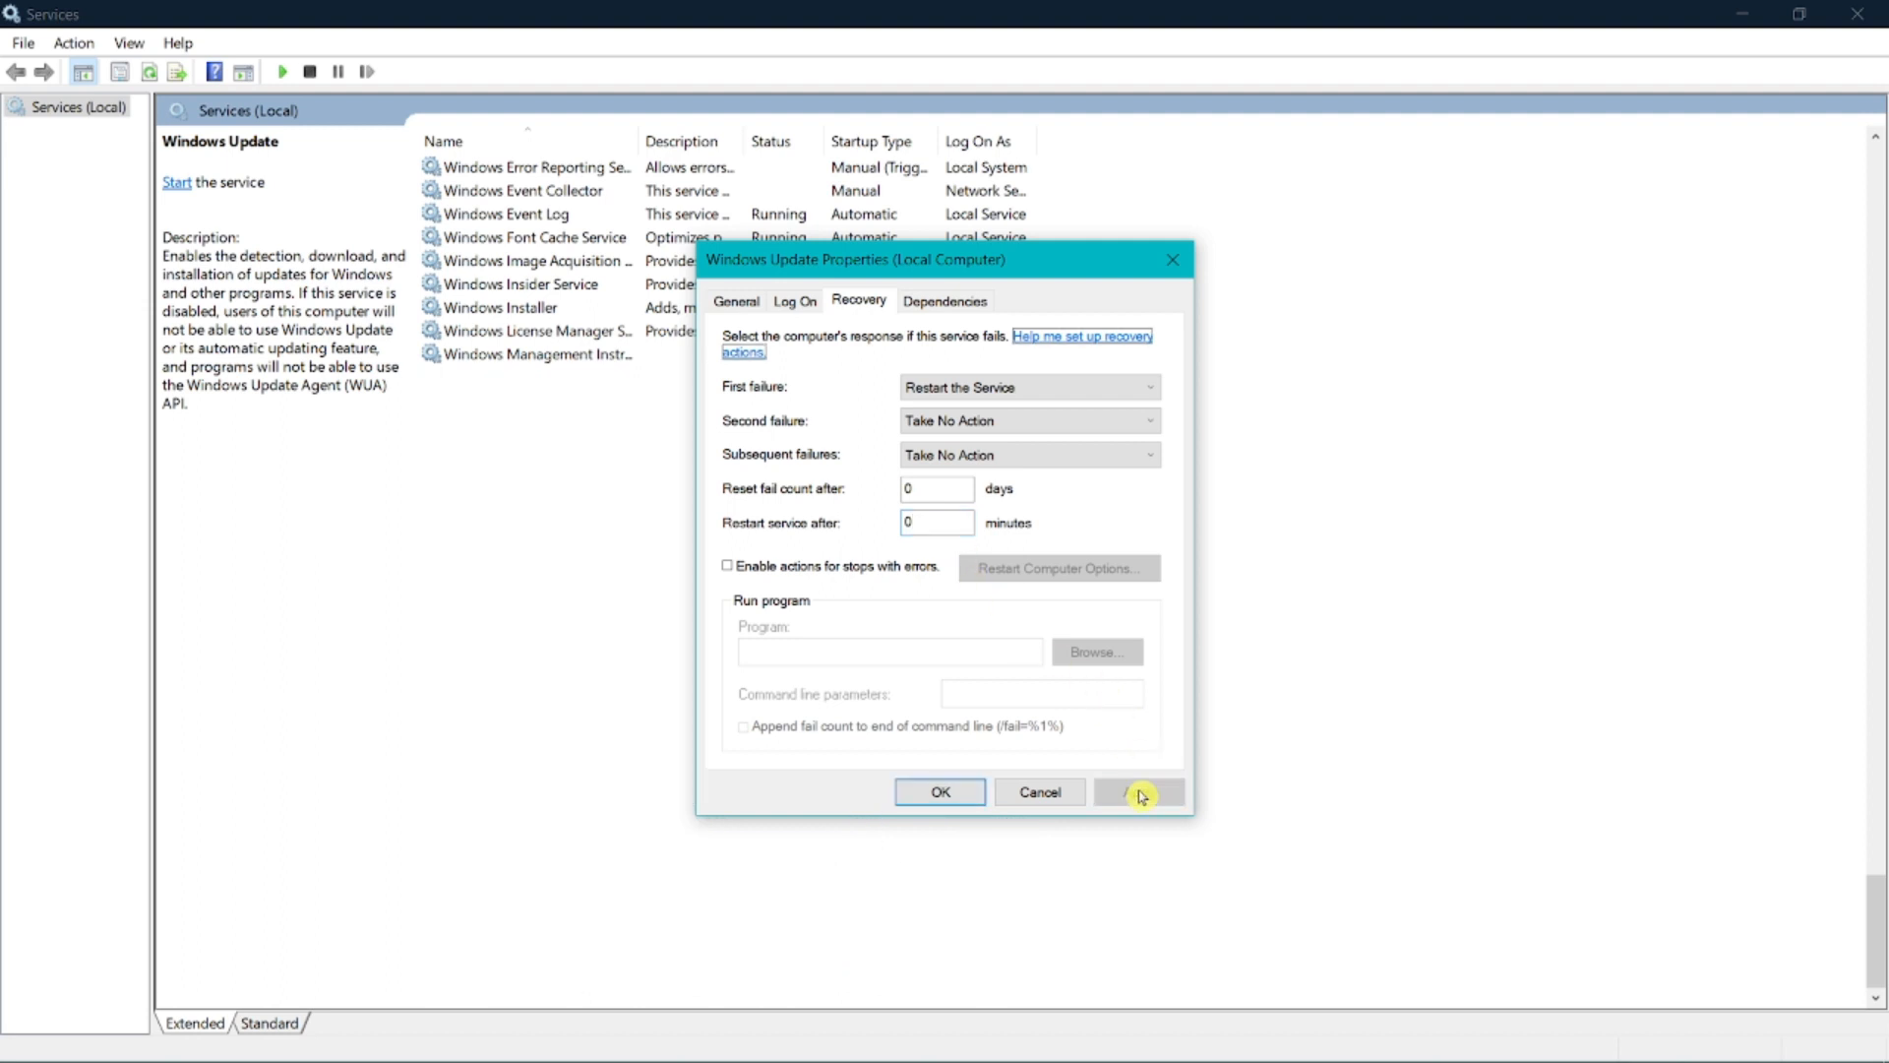
pyautogui.click(941, 792)
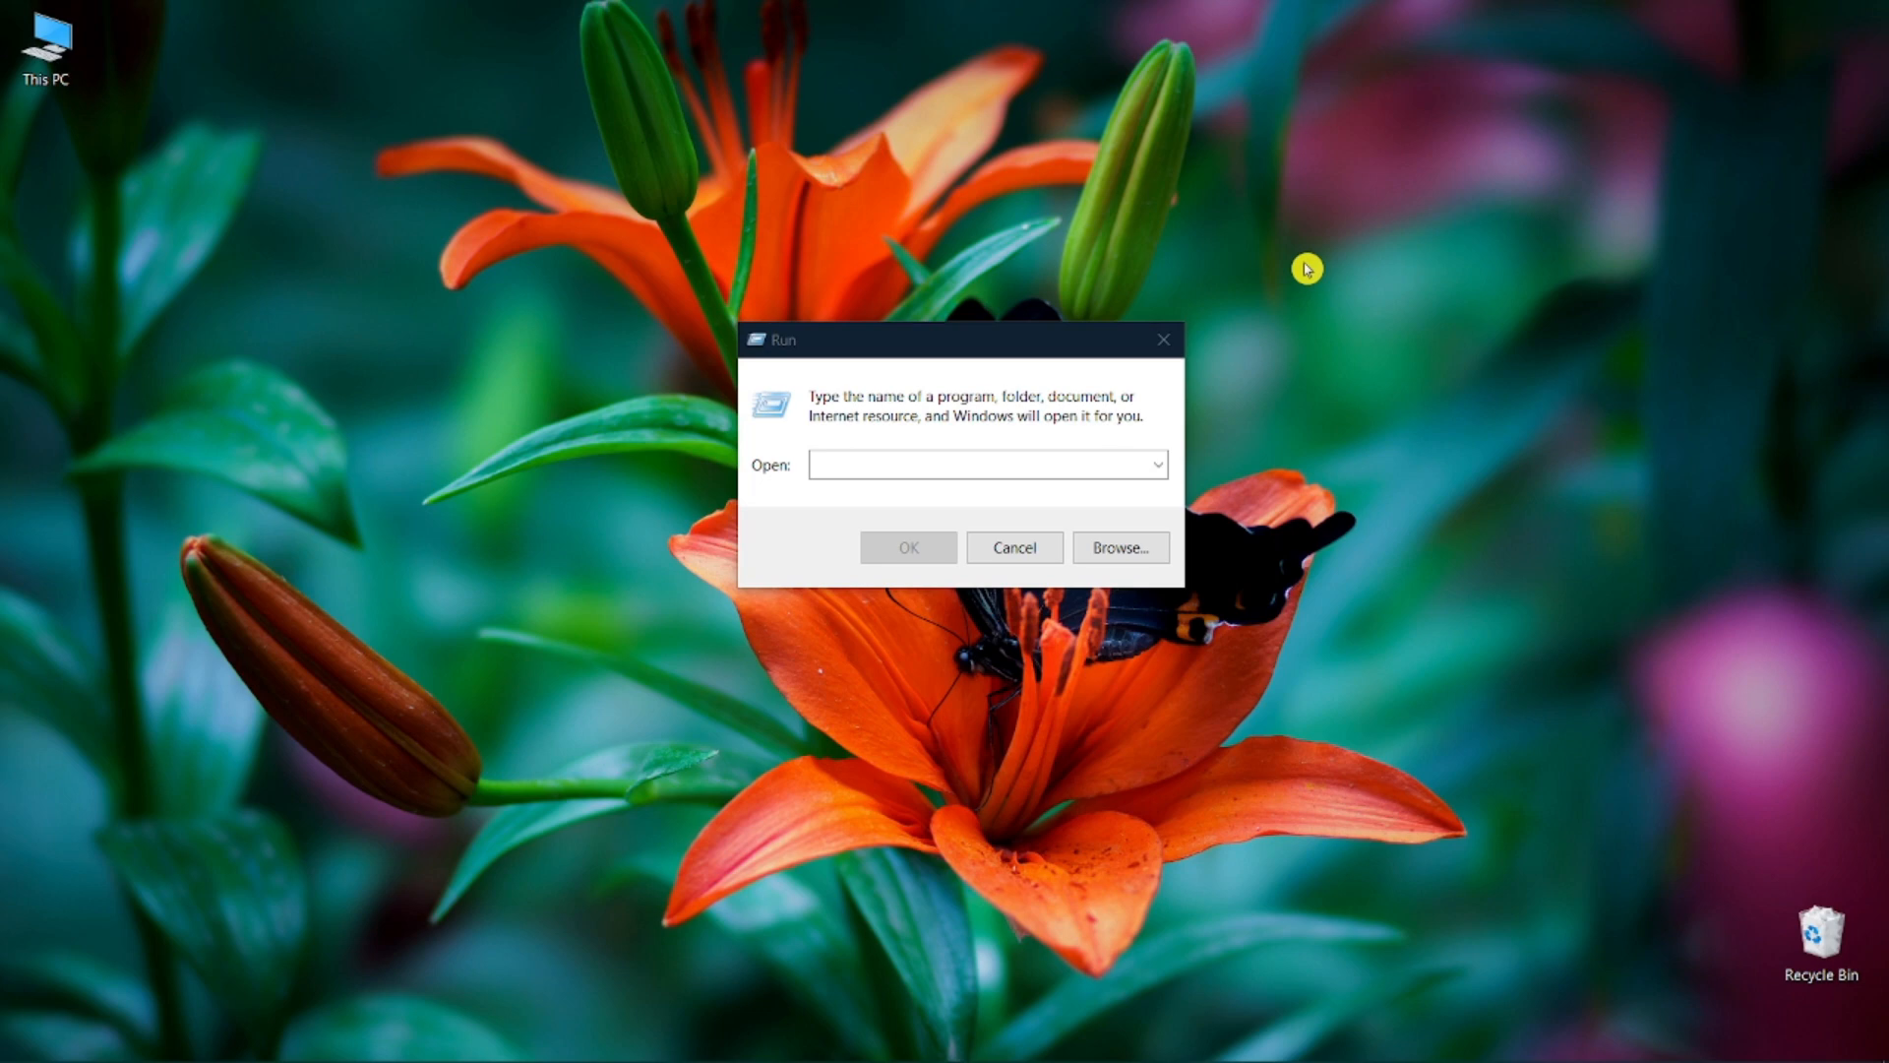
# Open the Registry Editor by running regedit.
pyautogui.click(885, 469)
pyautogui.write('r')
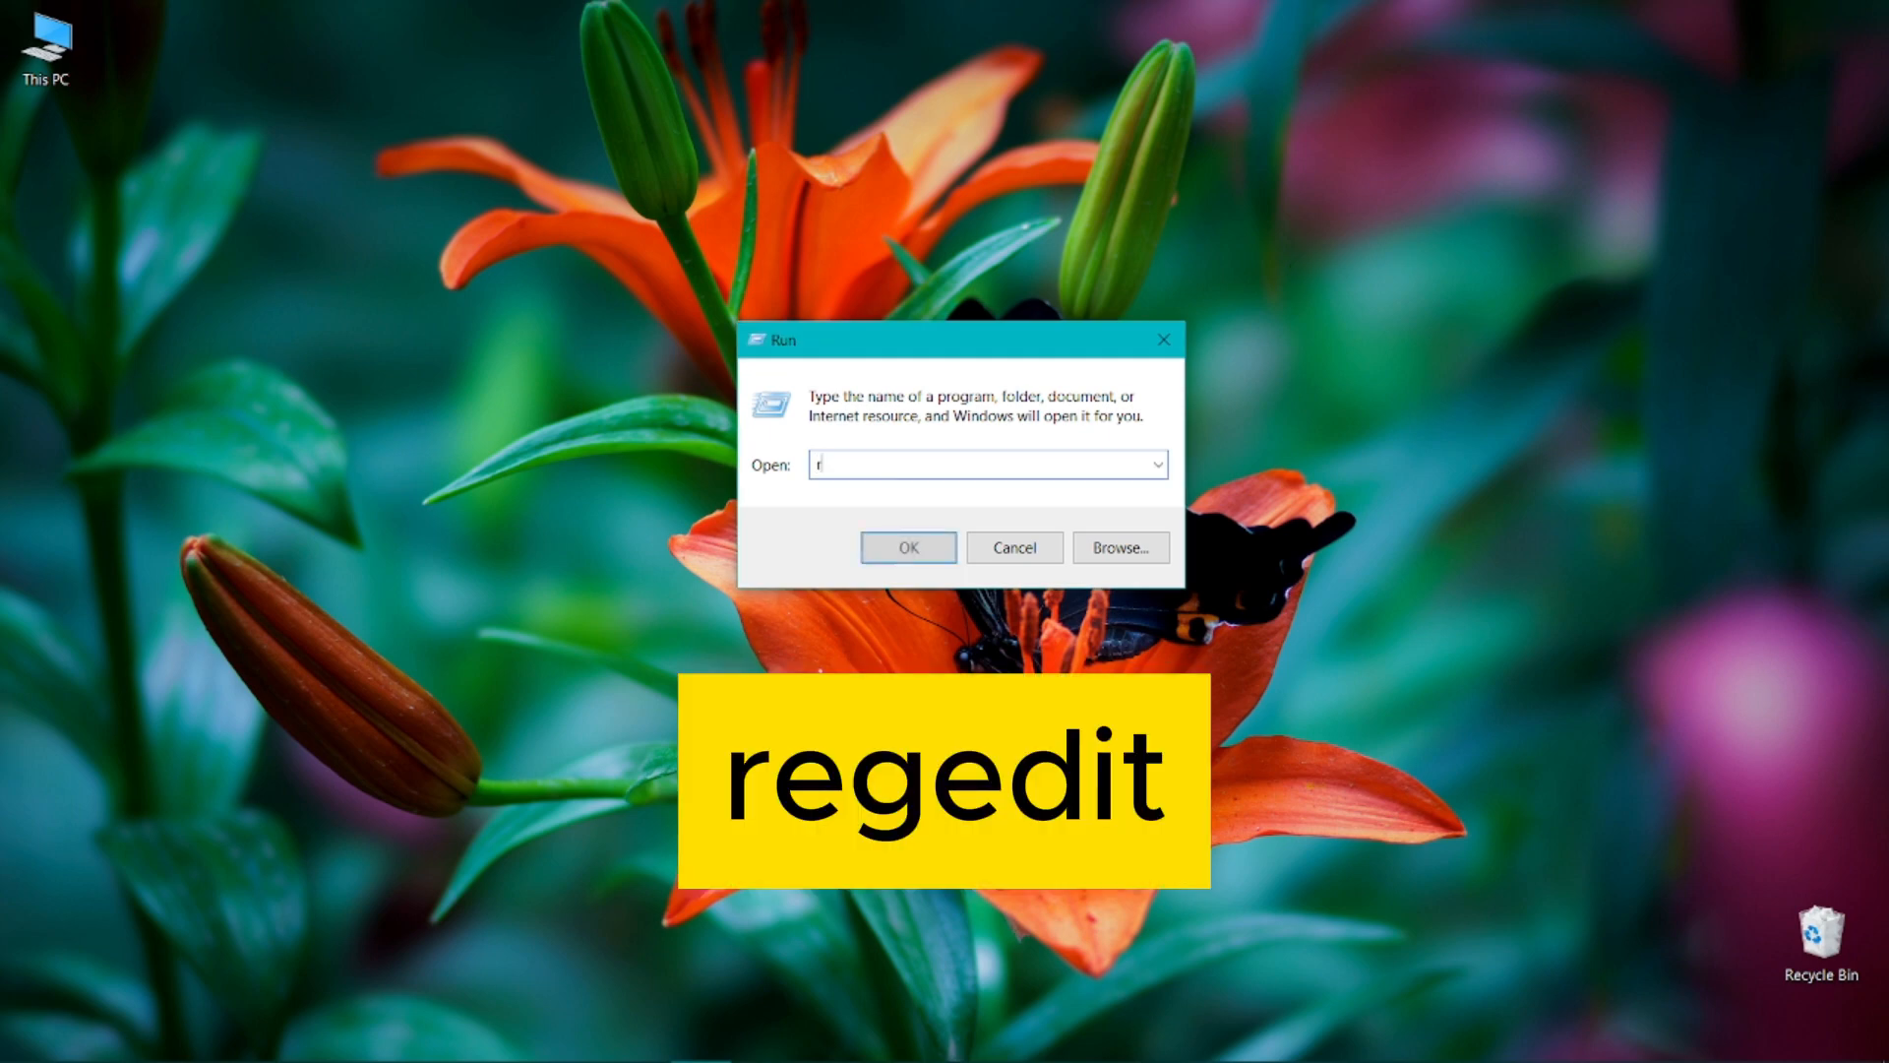
pyautogui.write('egedit')
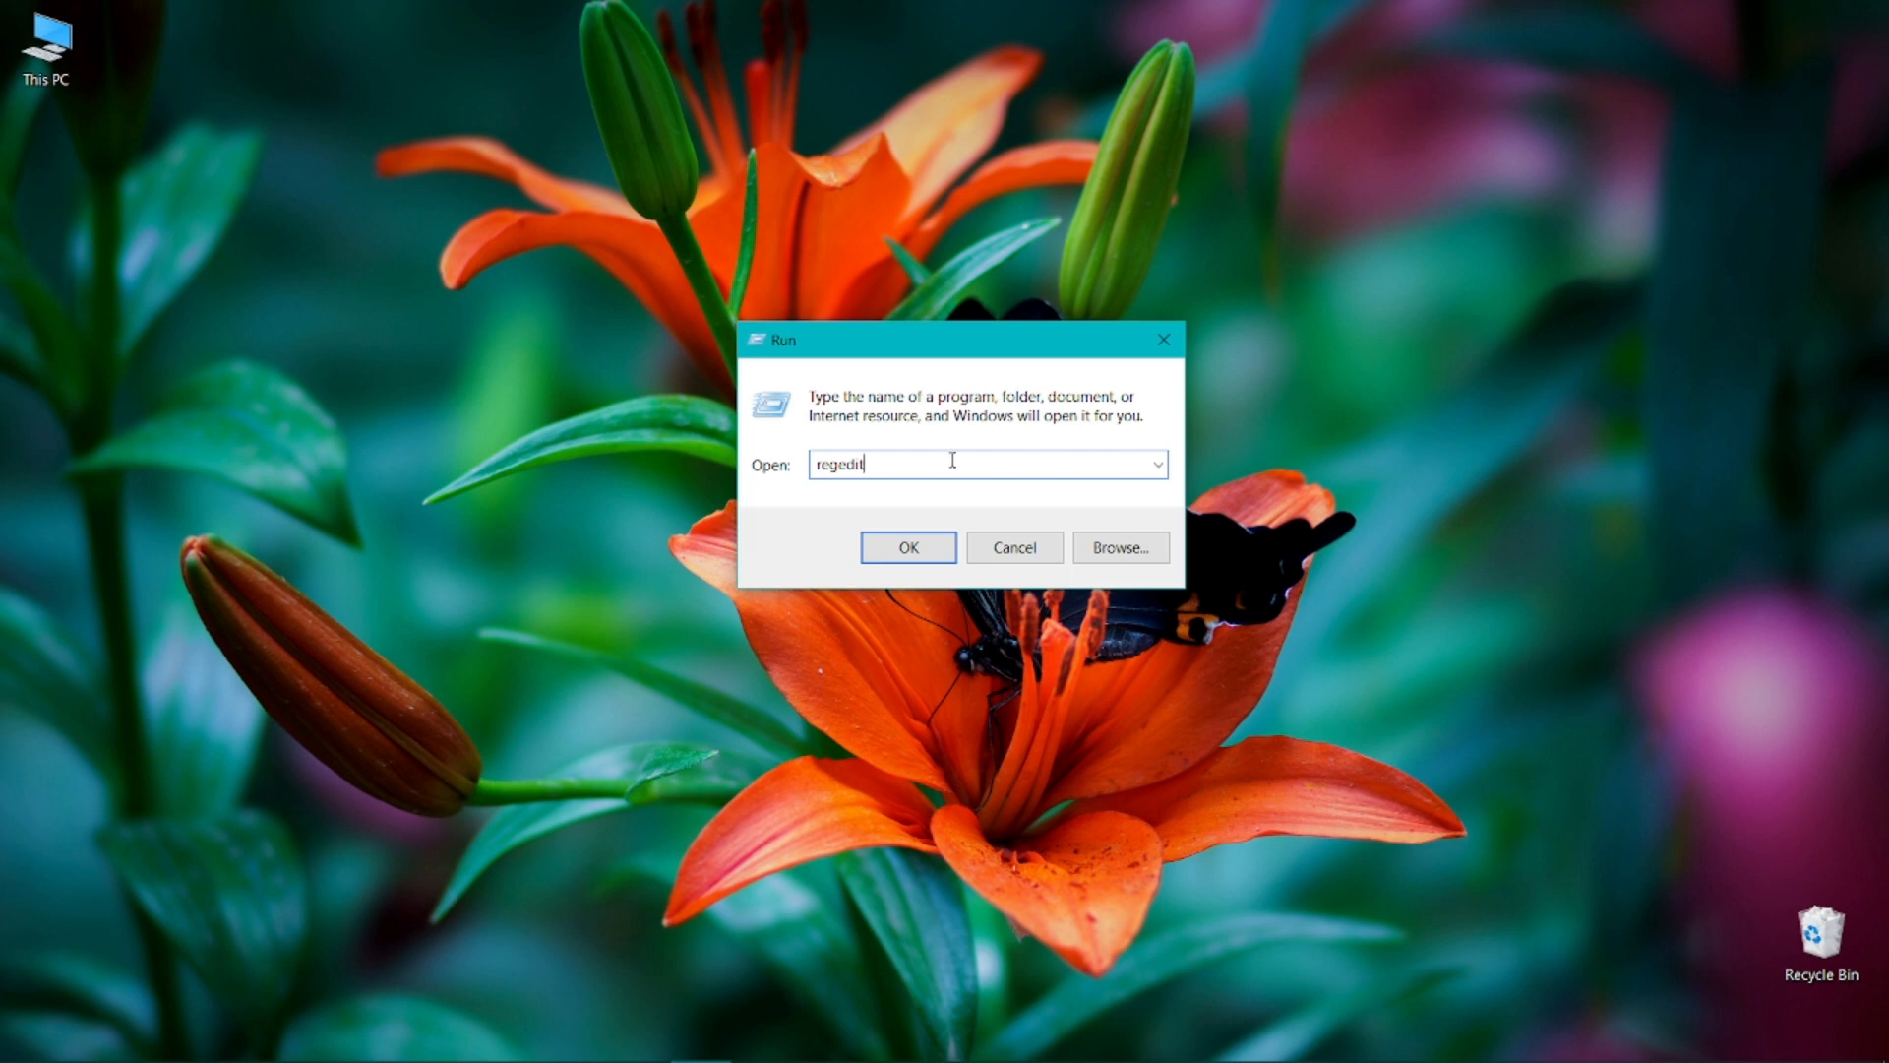
pyautogui.click(913, 549)
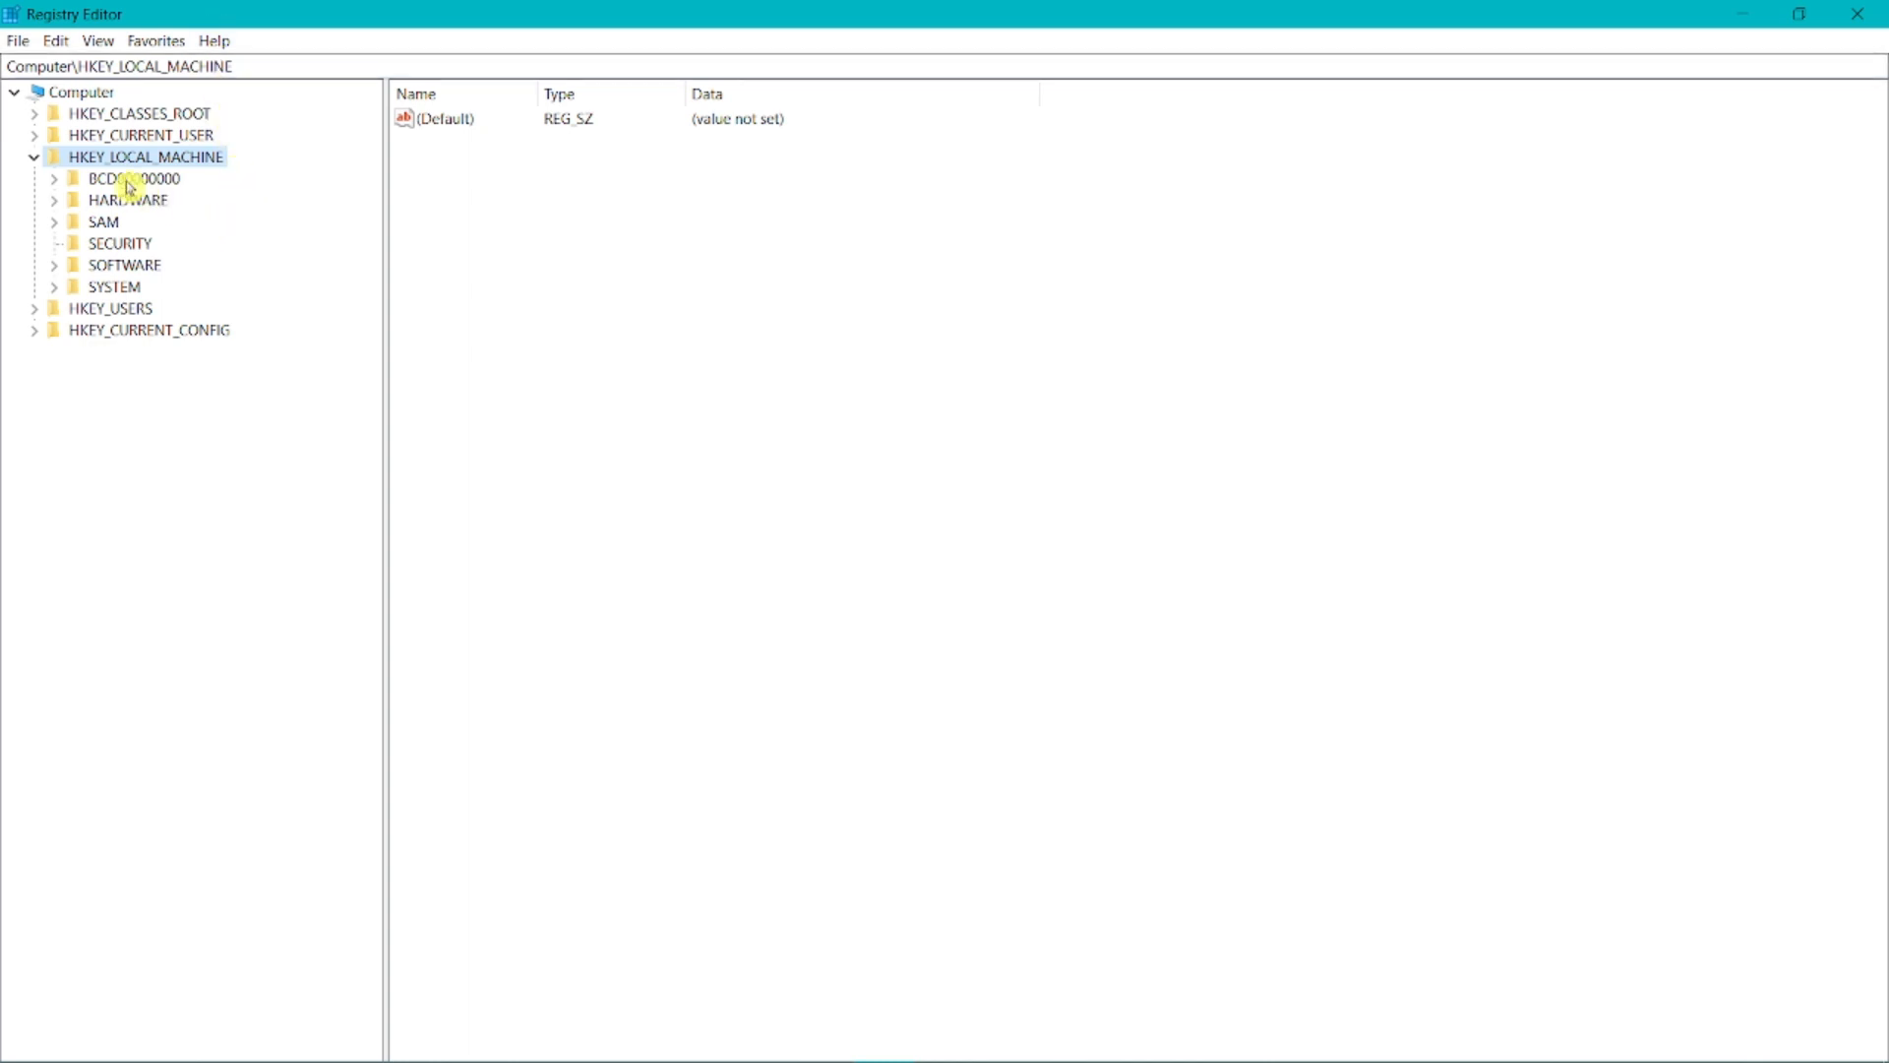
# Navigate to the registry key HKEY_LOCAL_MACHINE\SOFTWARE\Policies\Microsoft\Windows.
pyautogui.click(35, 160)
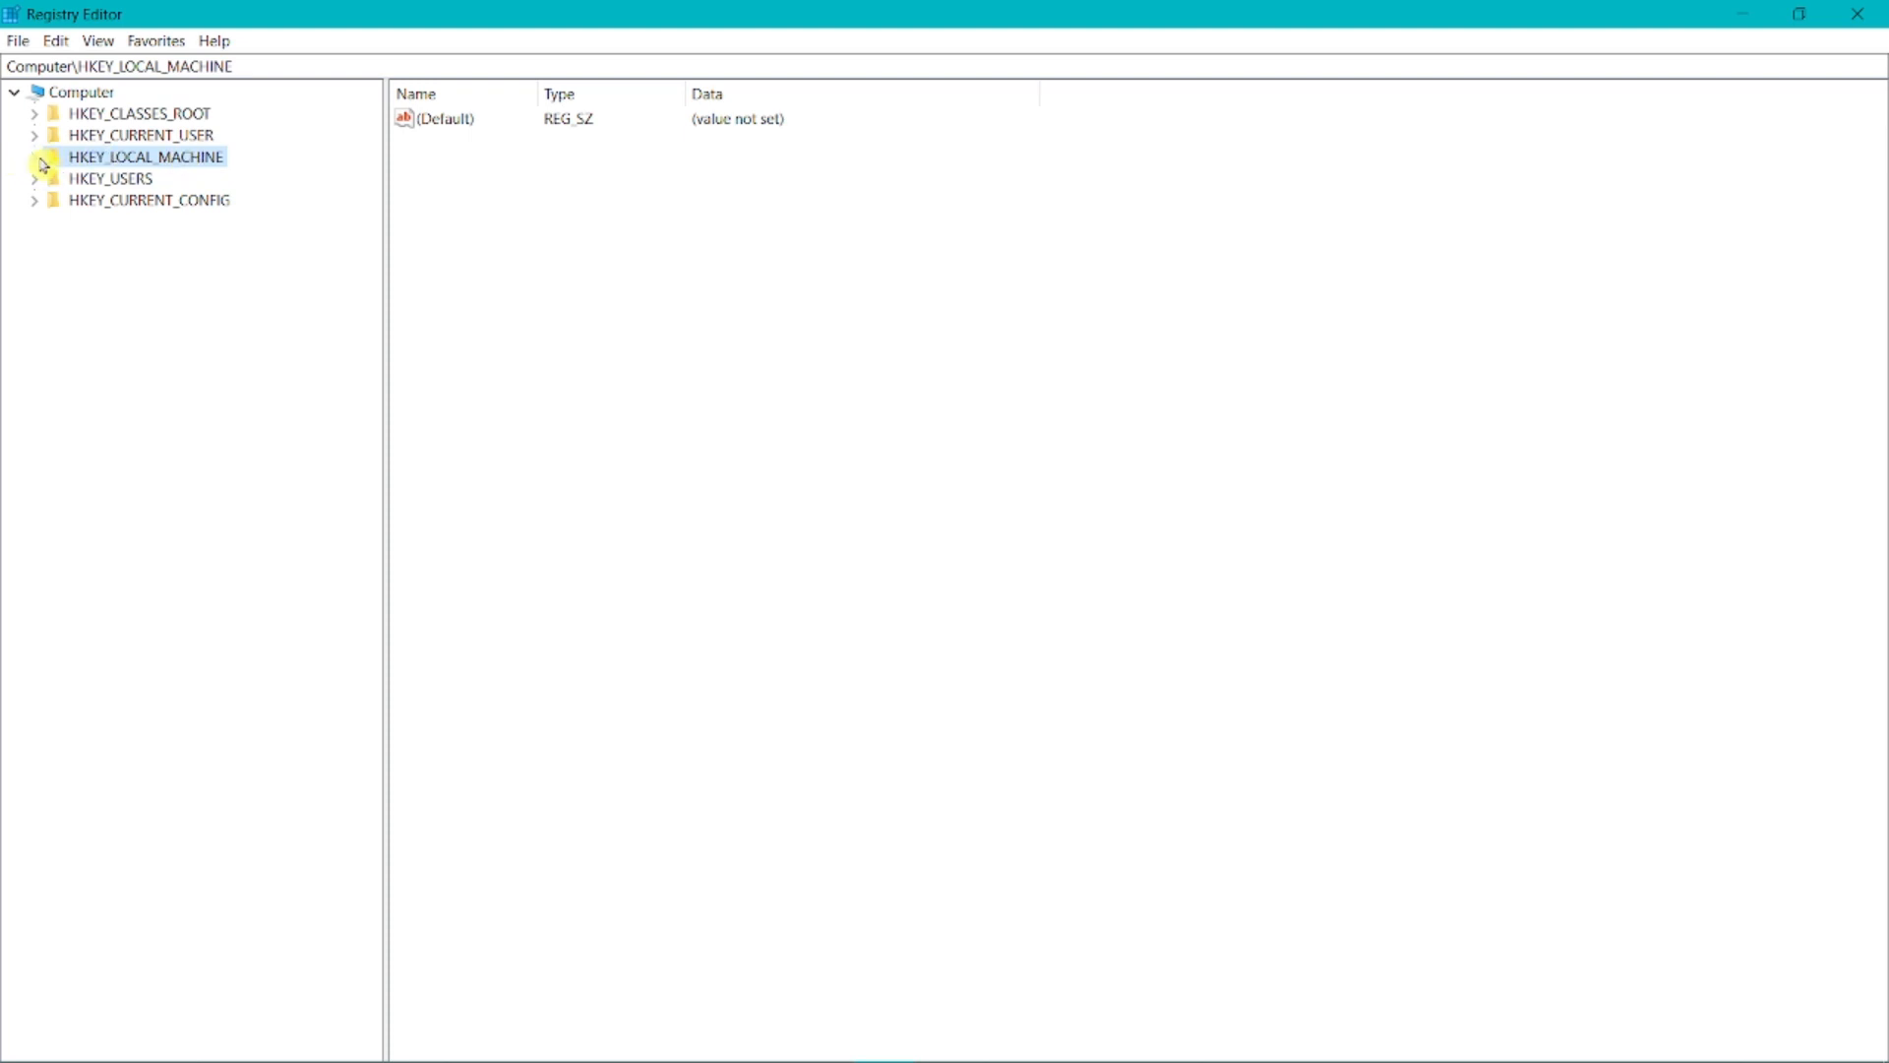
pyautogui.click(37, 159)
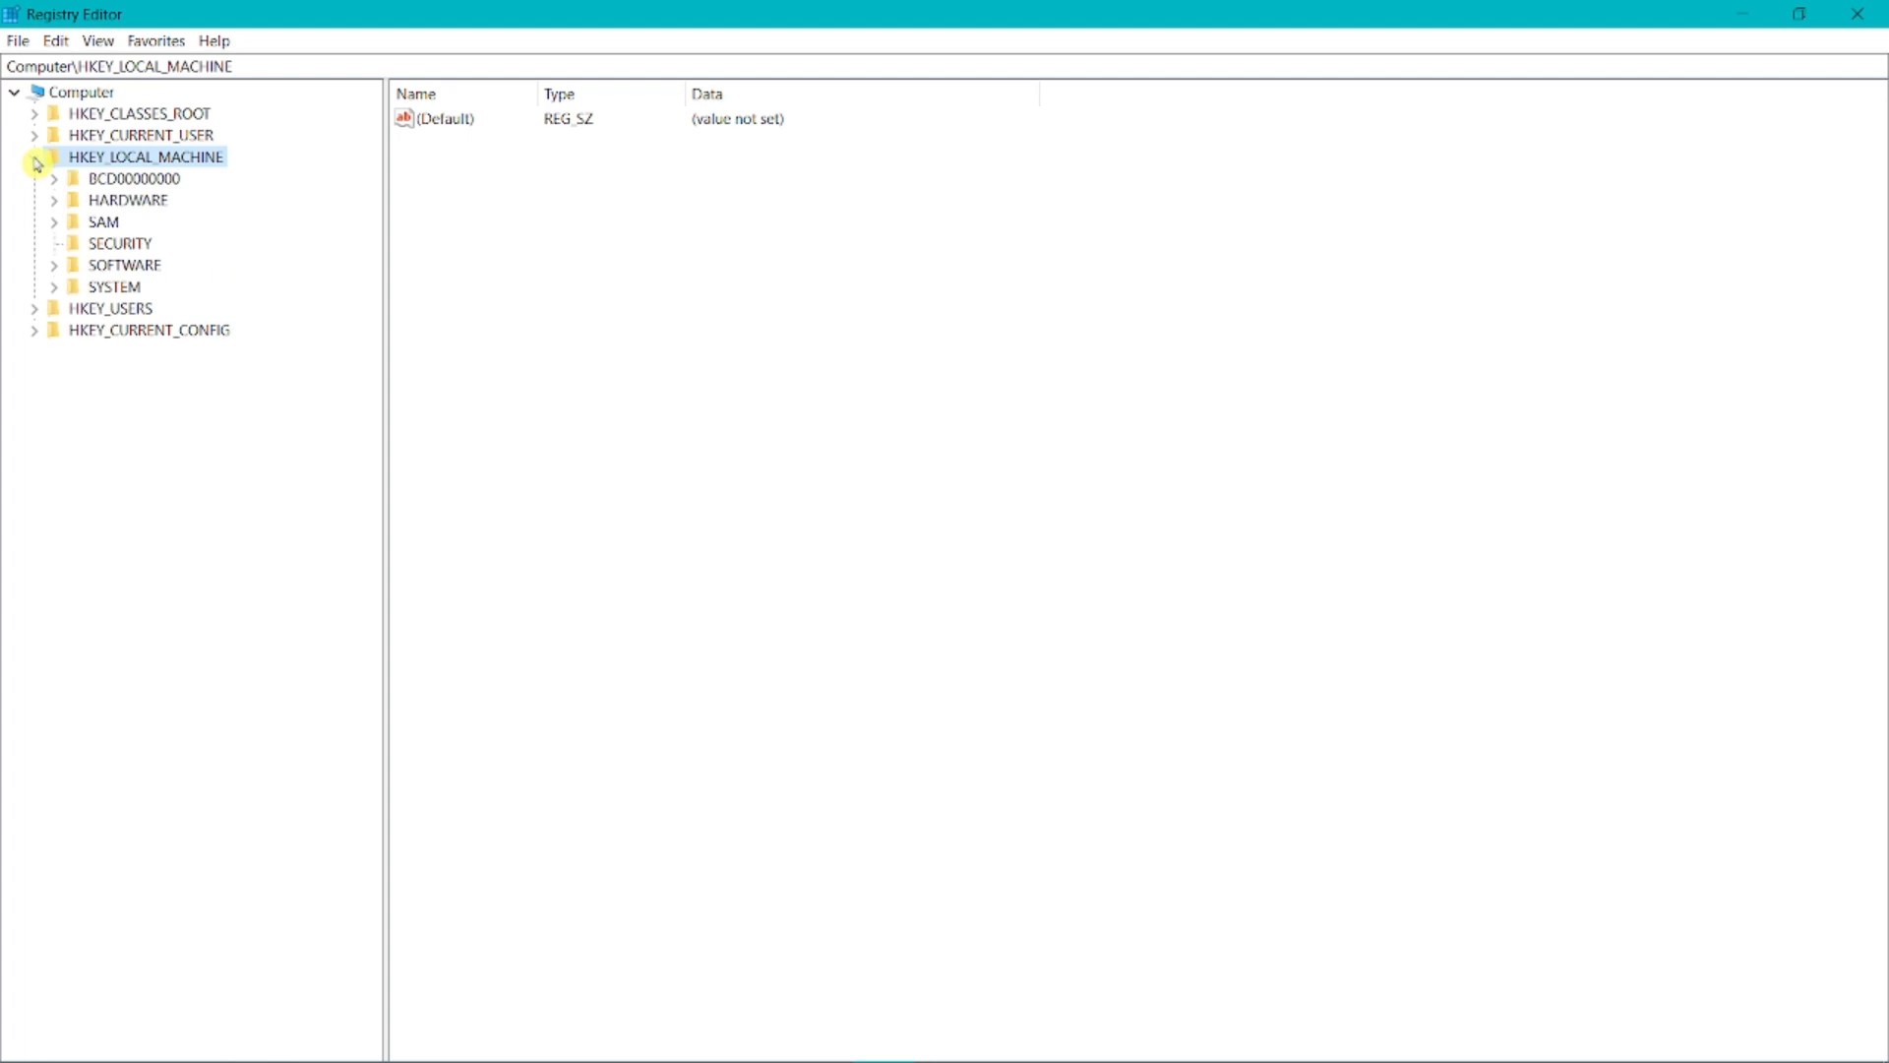
pyautogui.click(56, 266)
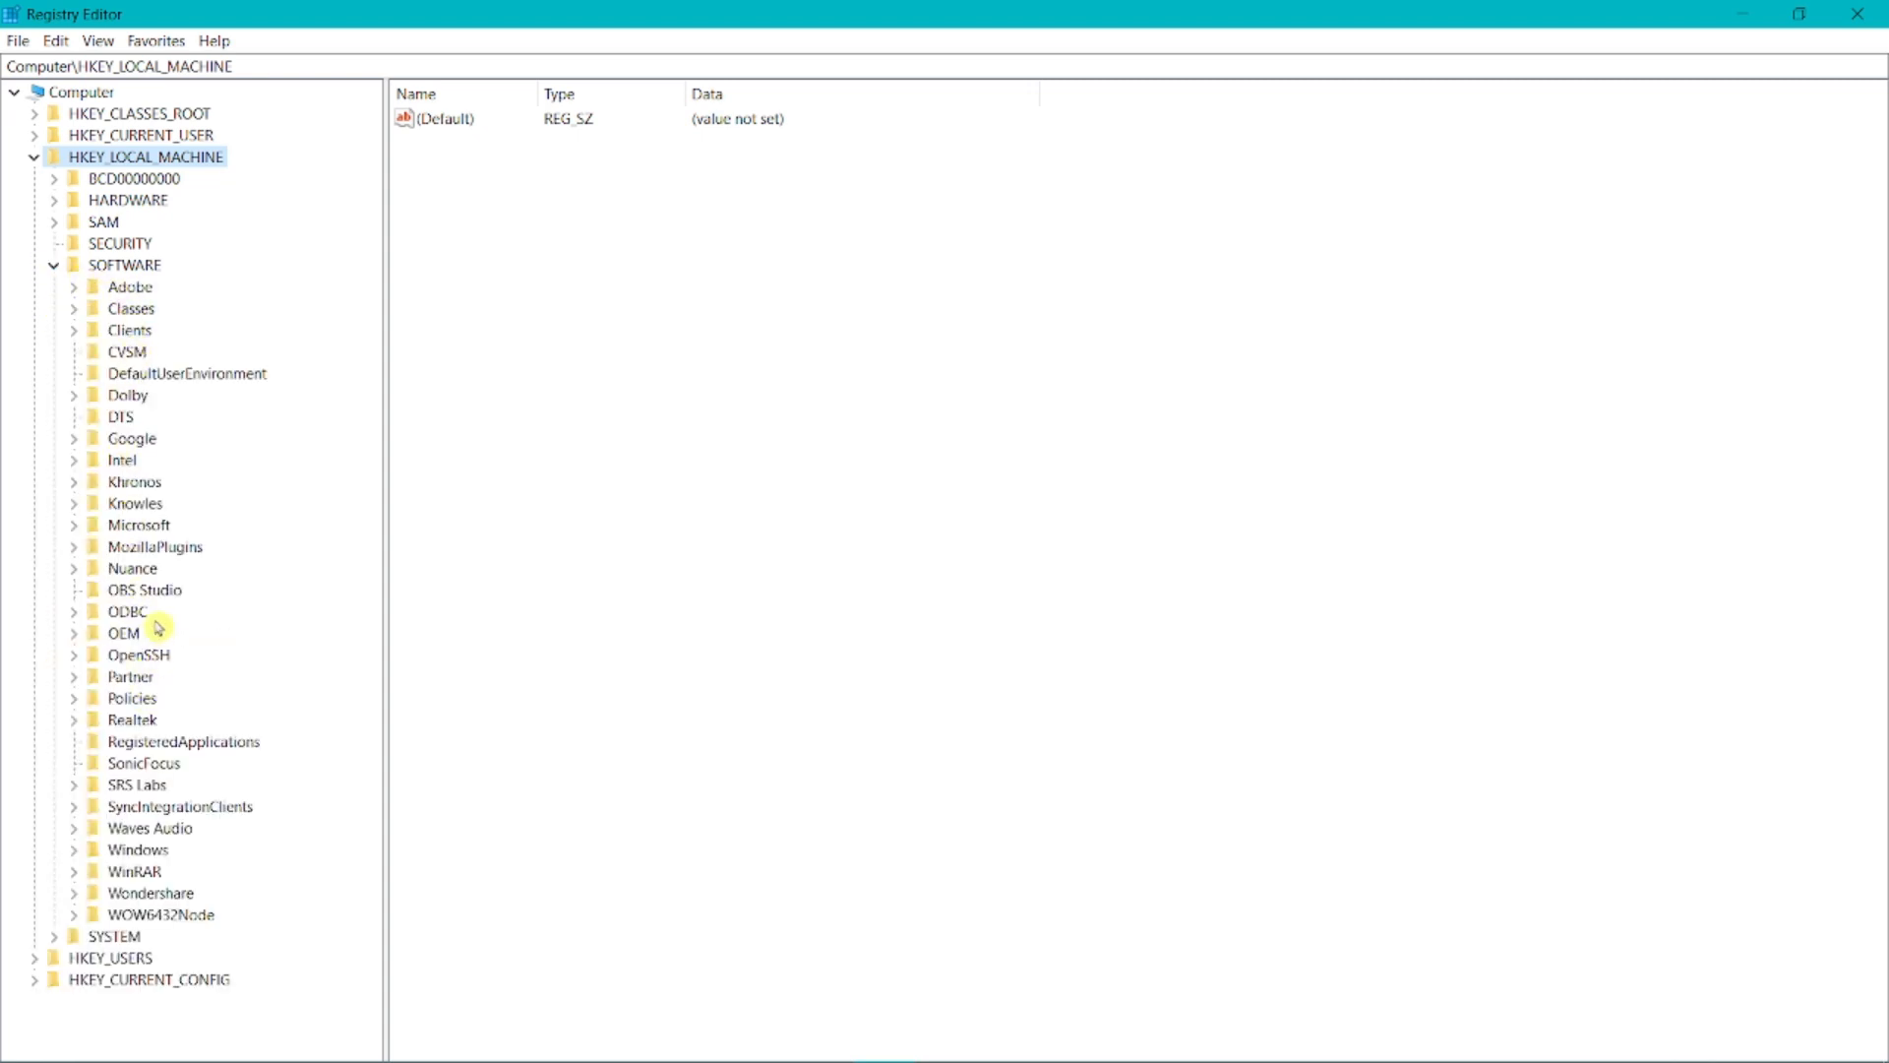
pyautogui.click(75, 699)
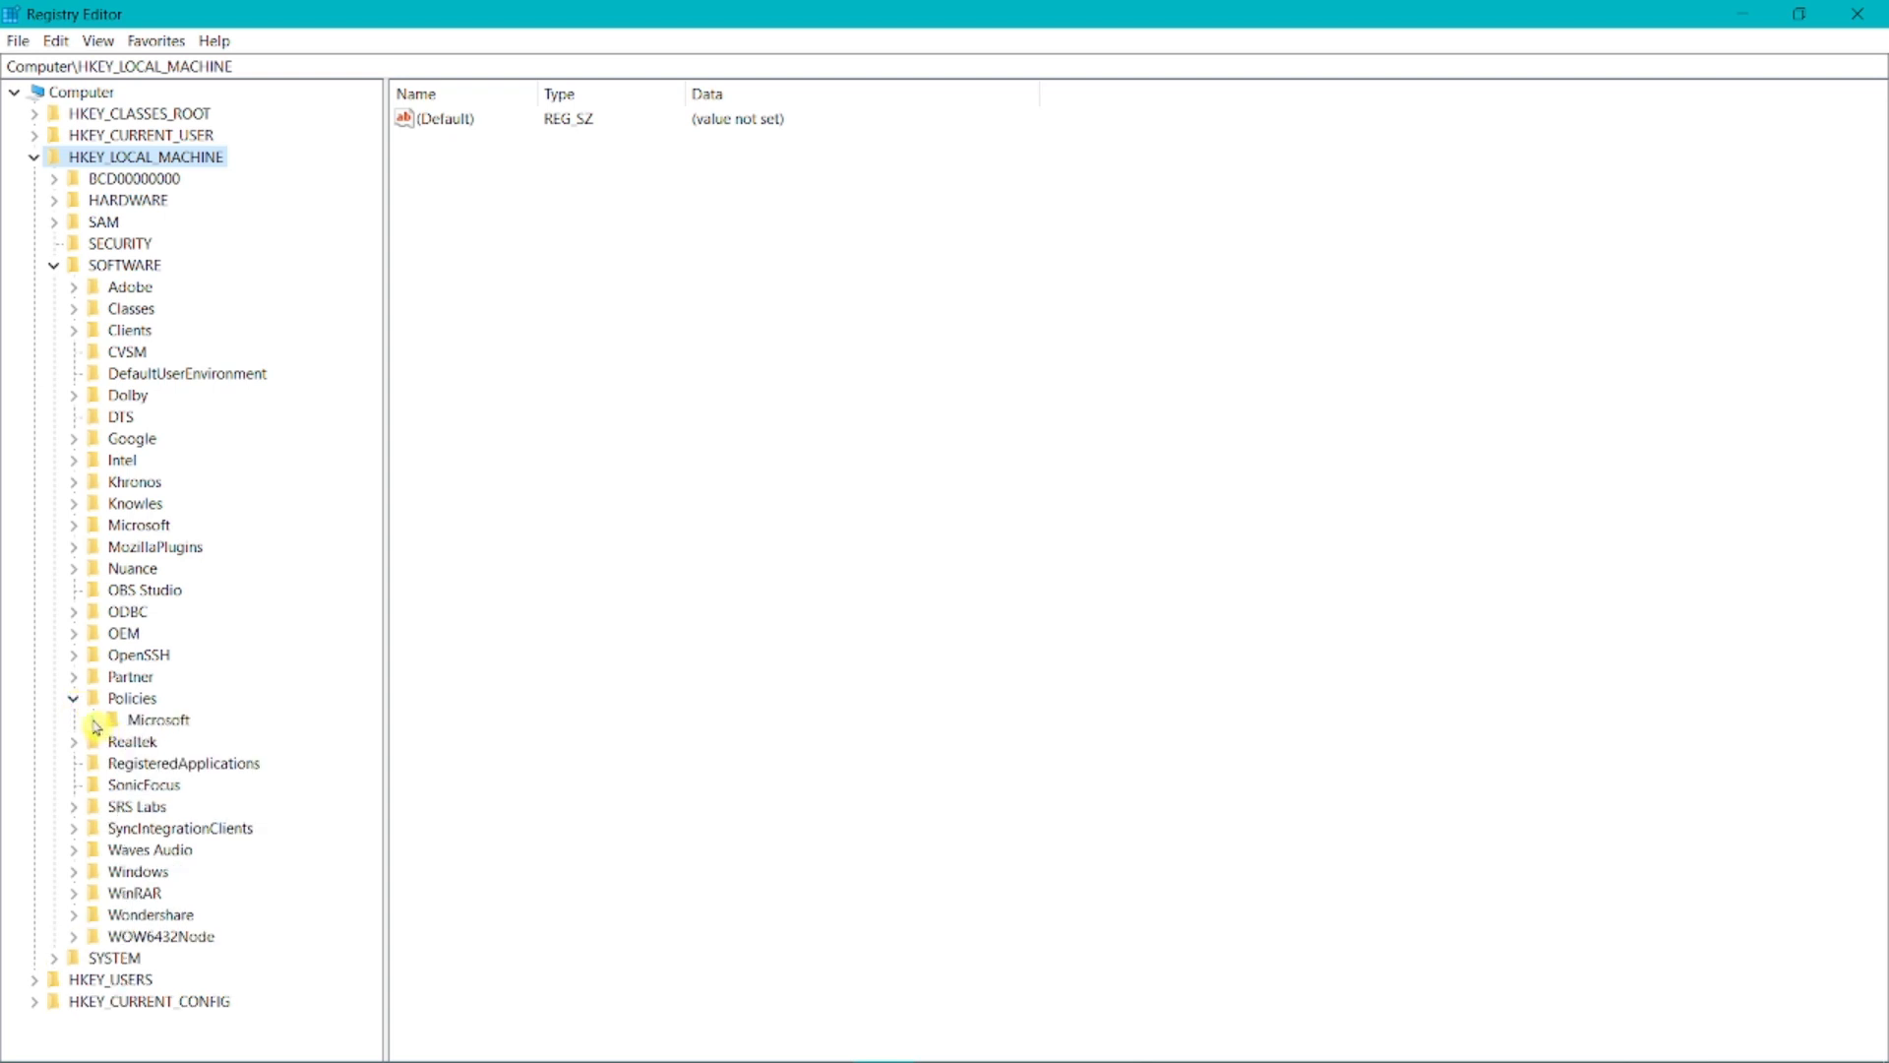
pyautogui.click(94, 722)
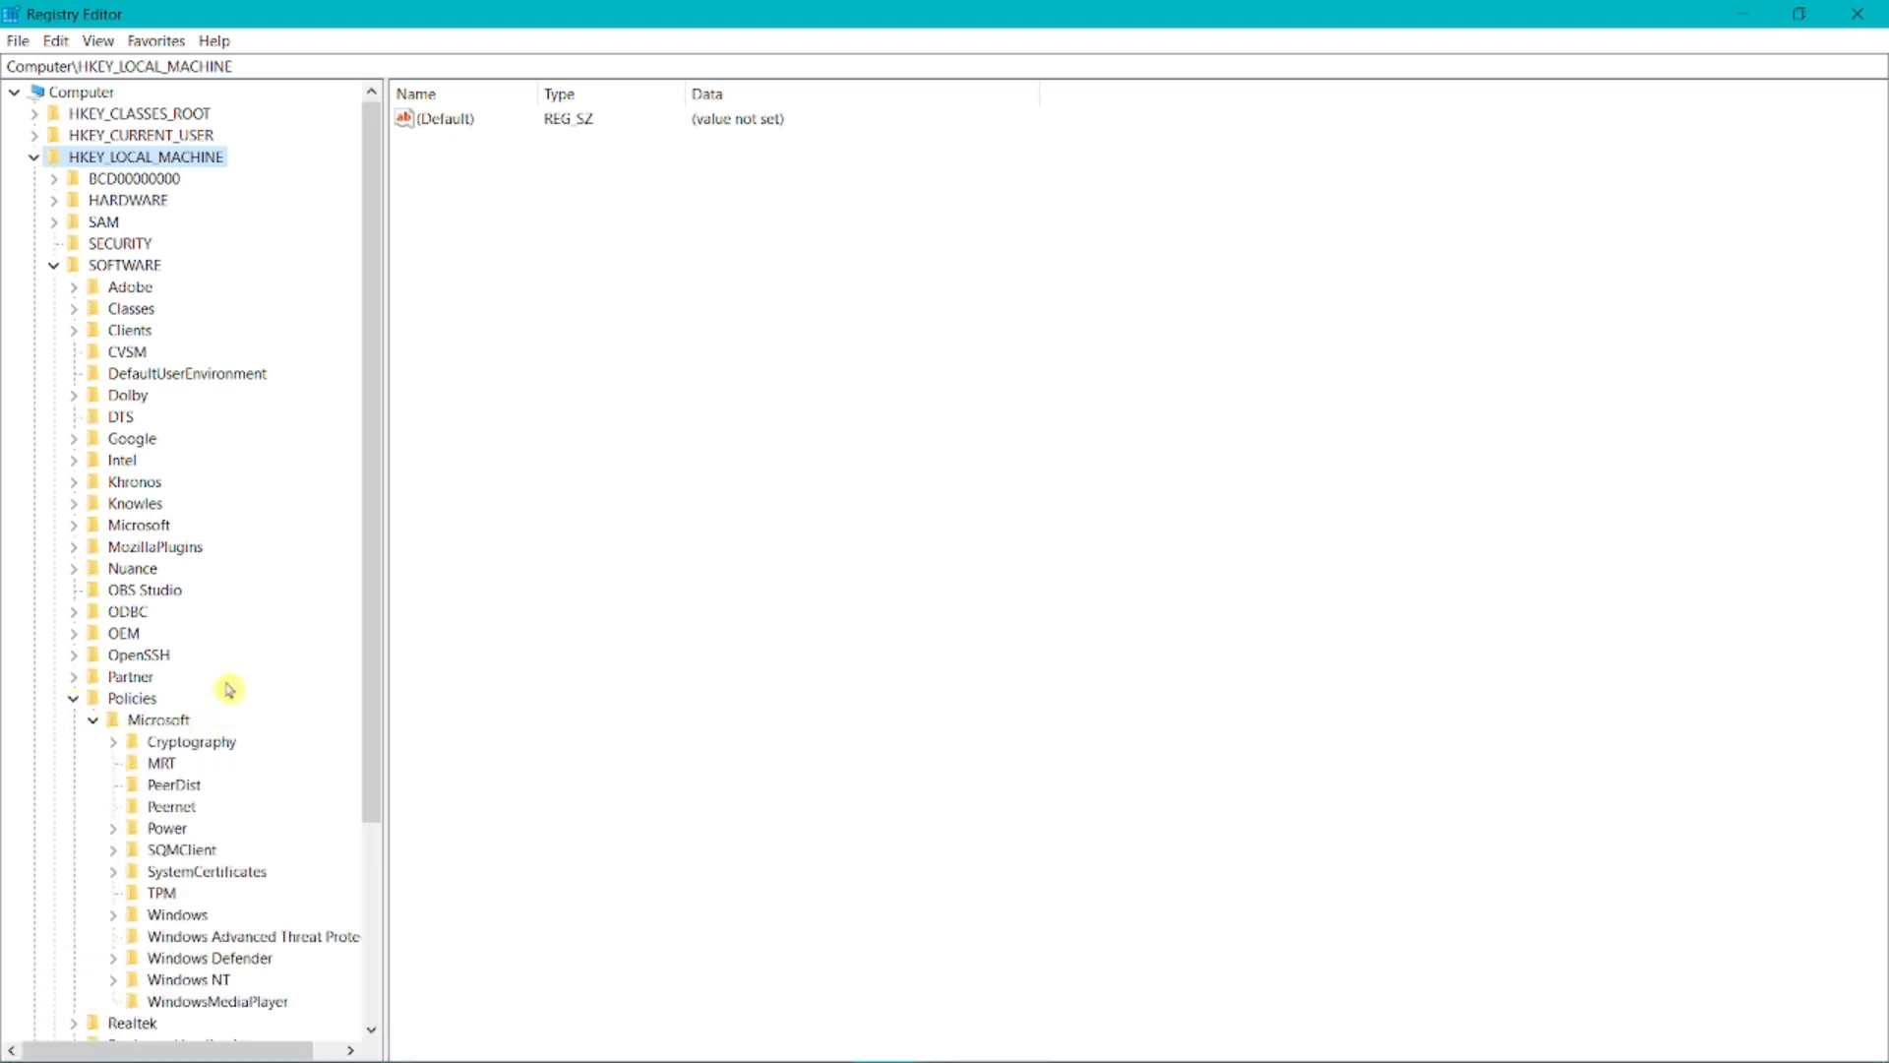
pyautogui.scroll(-2, 230, 689)
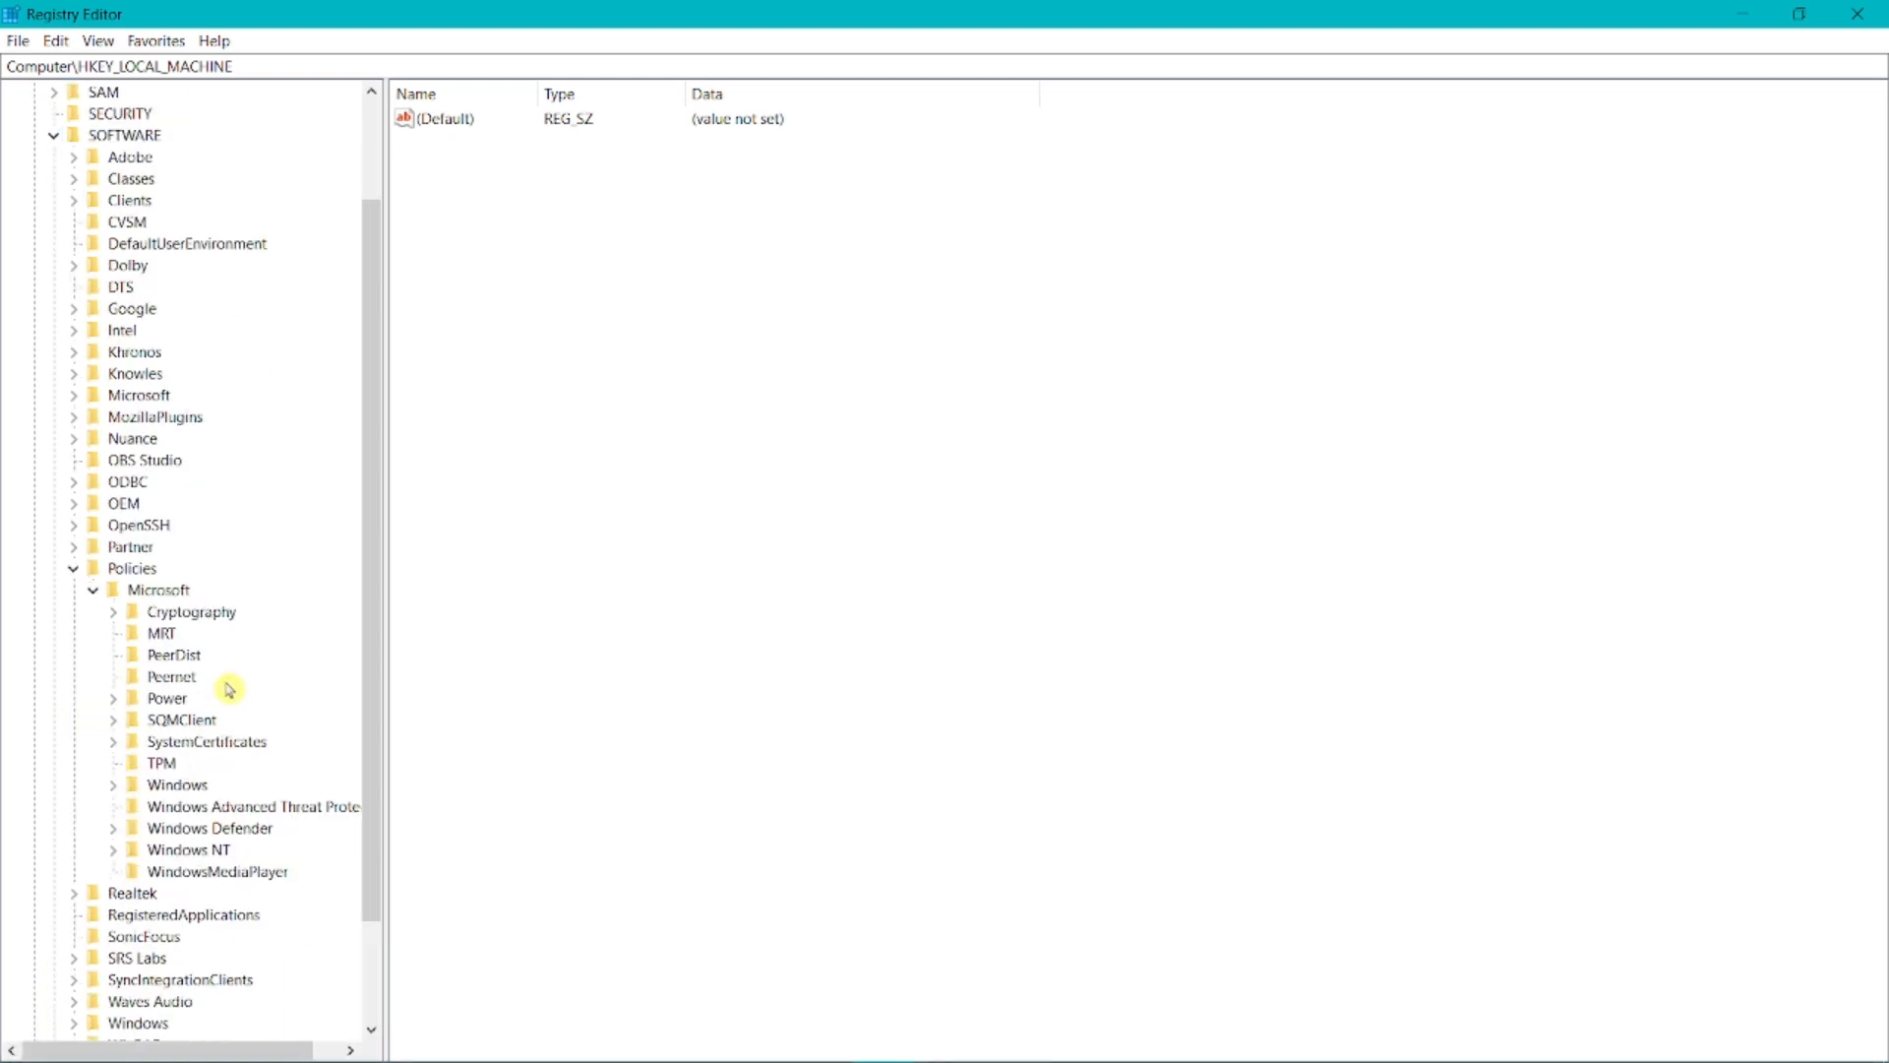
pyautogui.click(165, 786)
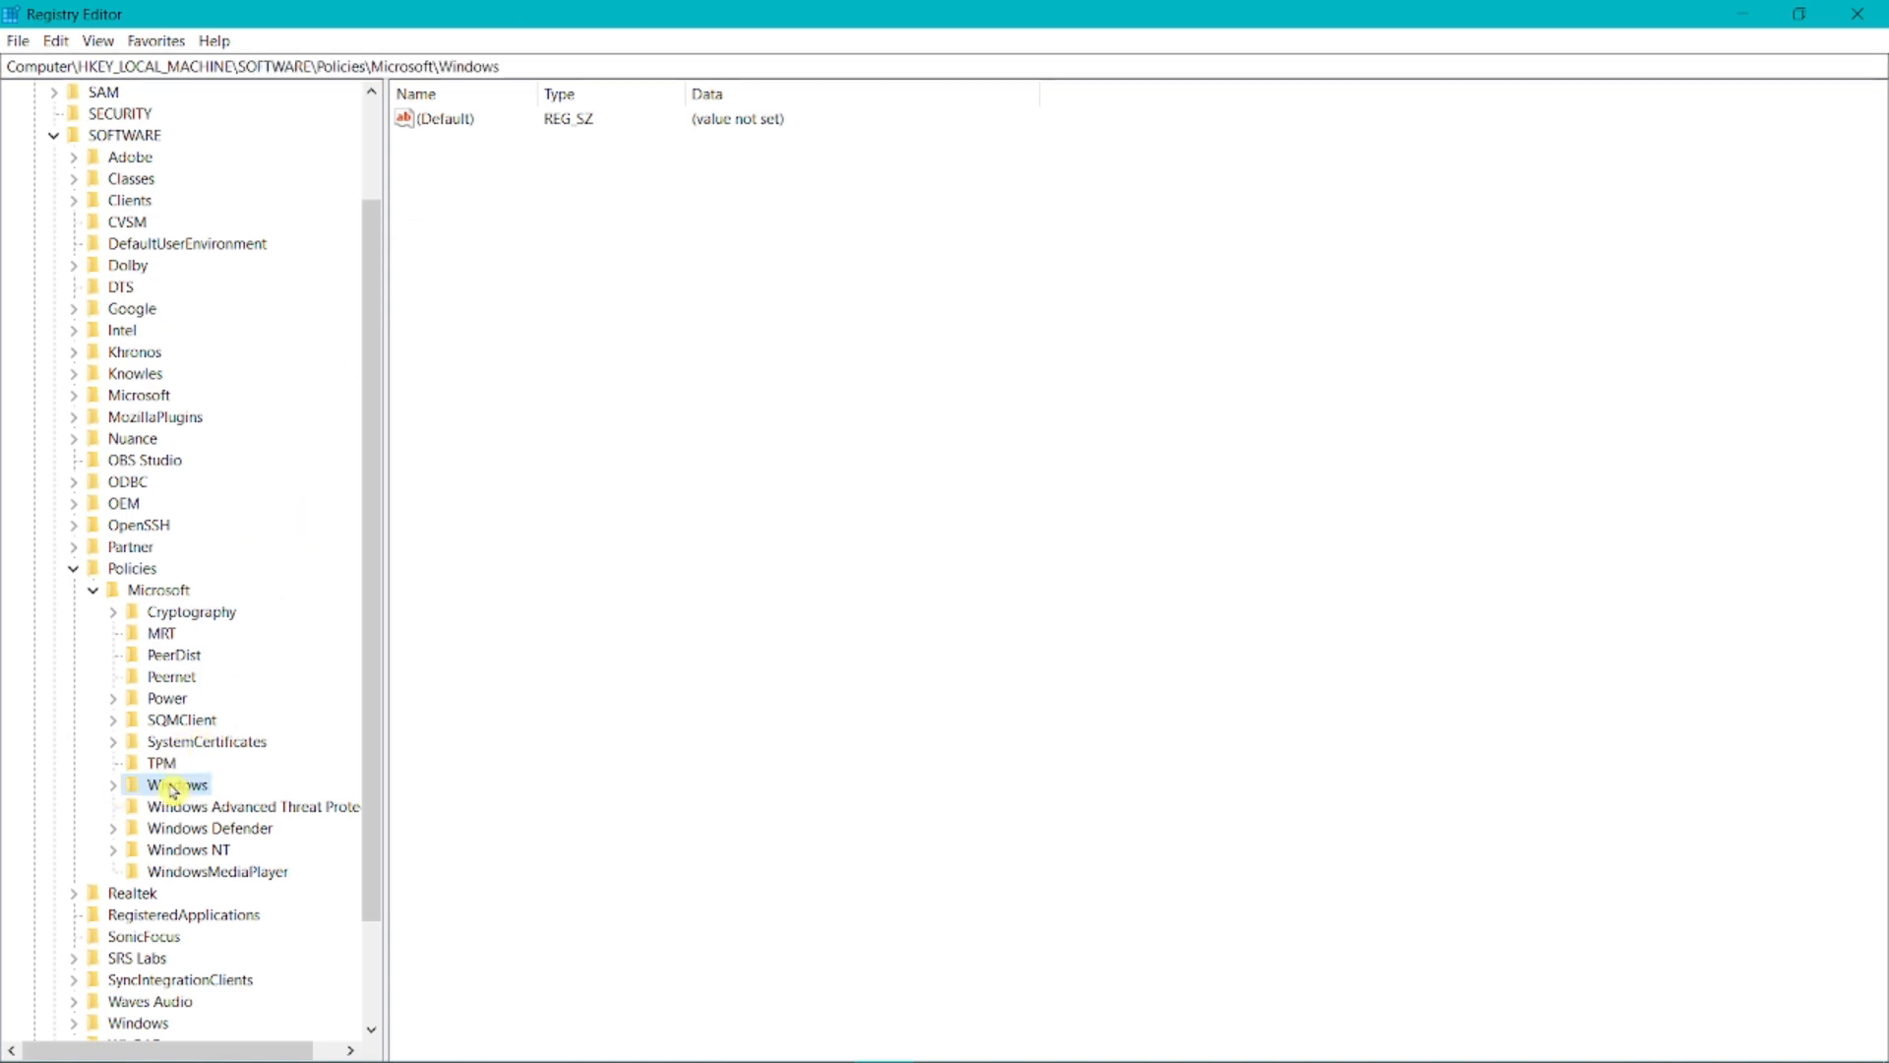
# Create a new key named WindowsUpdate under the Windows policies key.
pyautogui.rightClick(187, 787)
pyautogui.moveTo(253, 819)
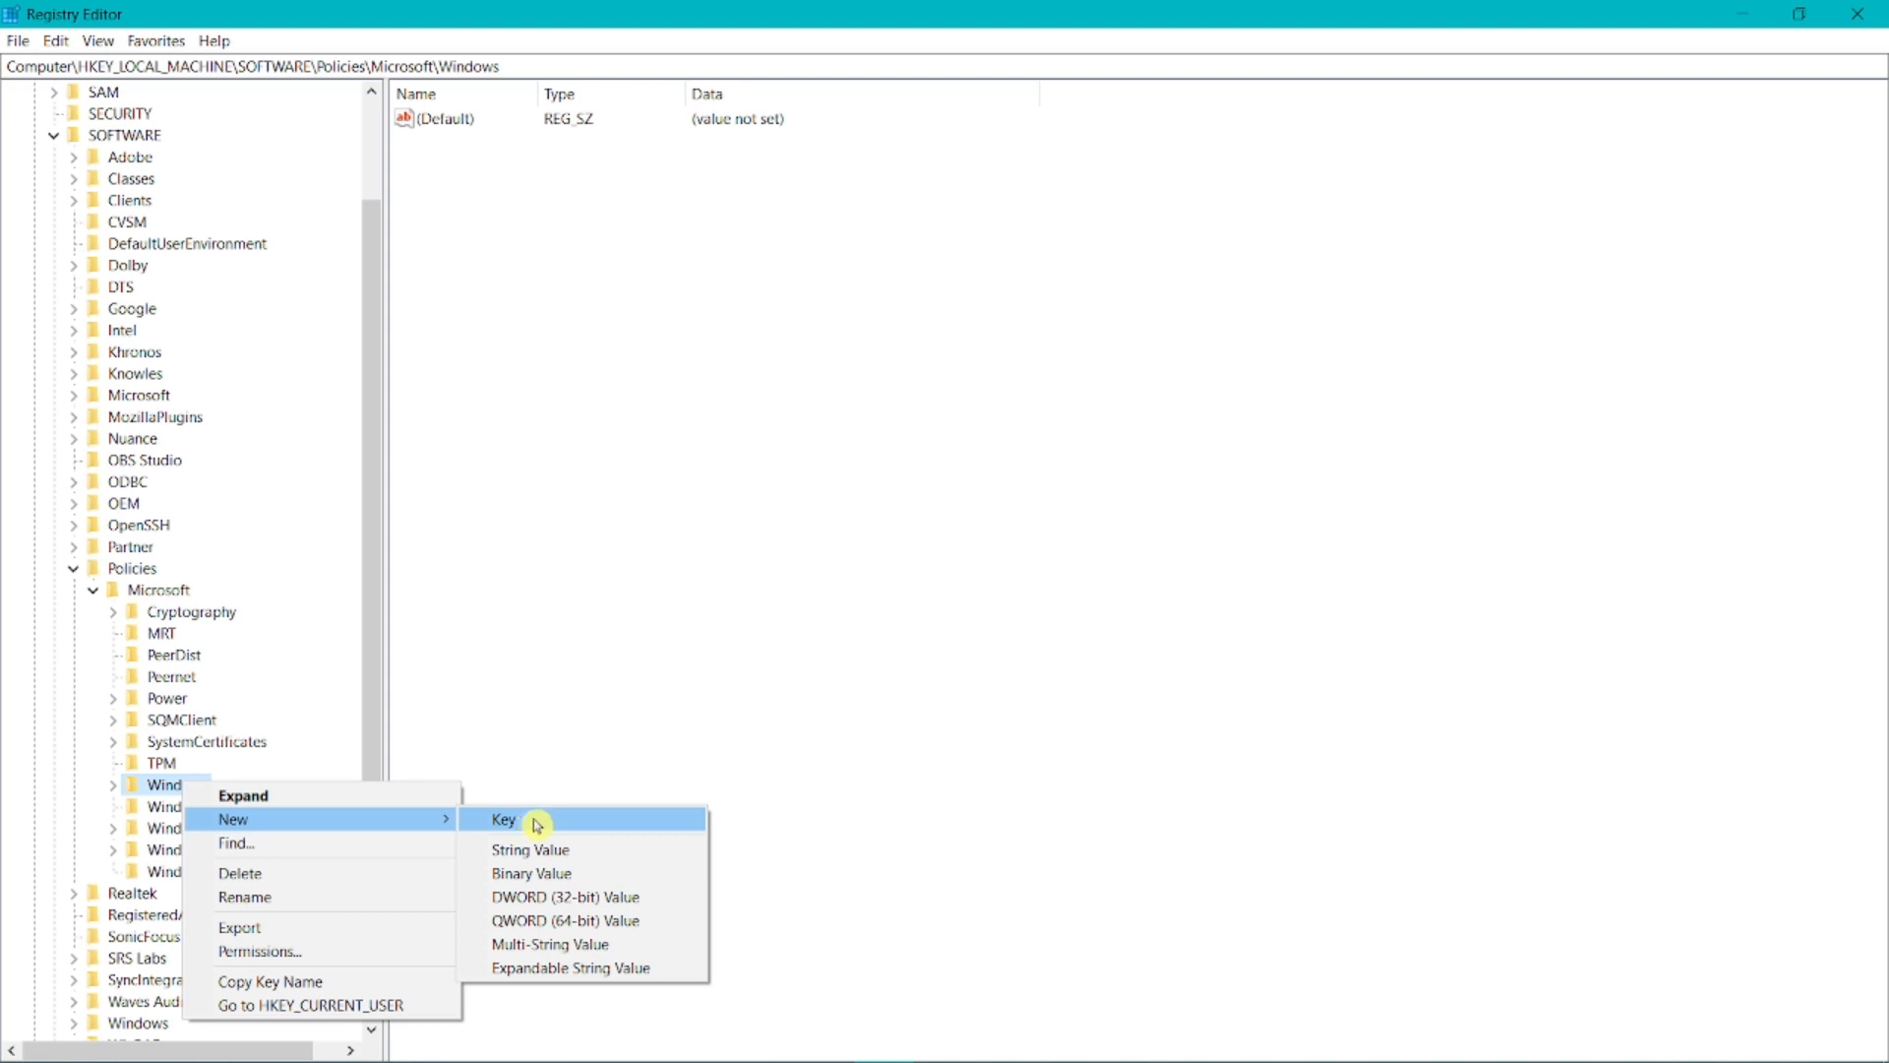
pyautogui.click(540, 824)
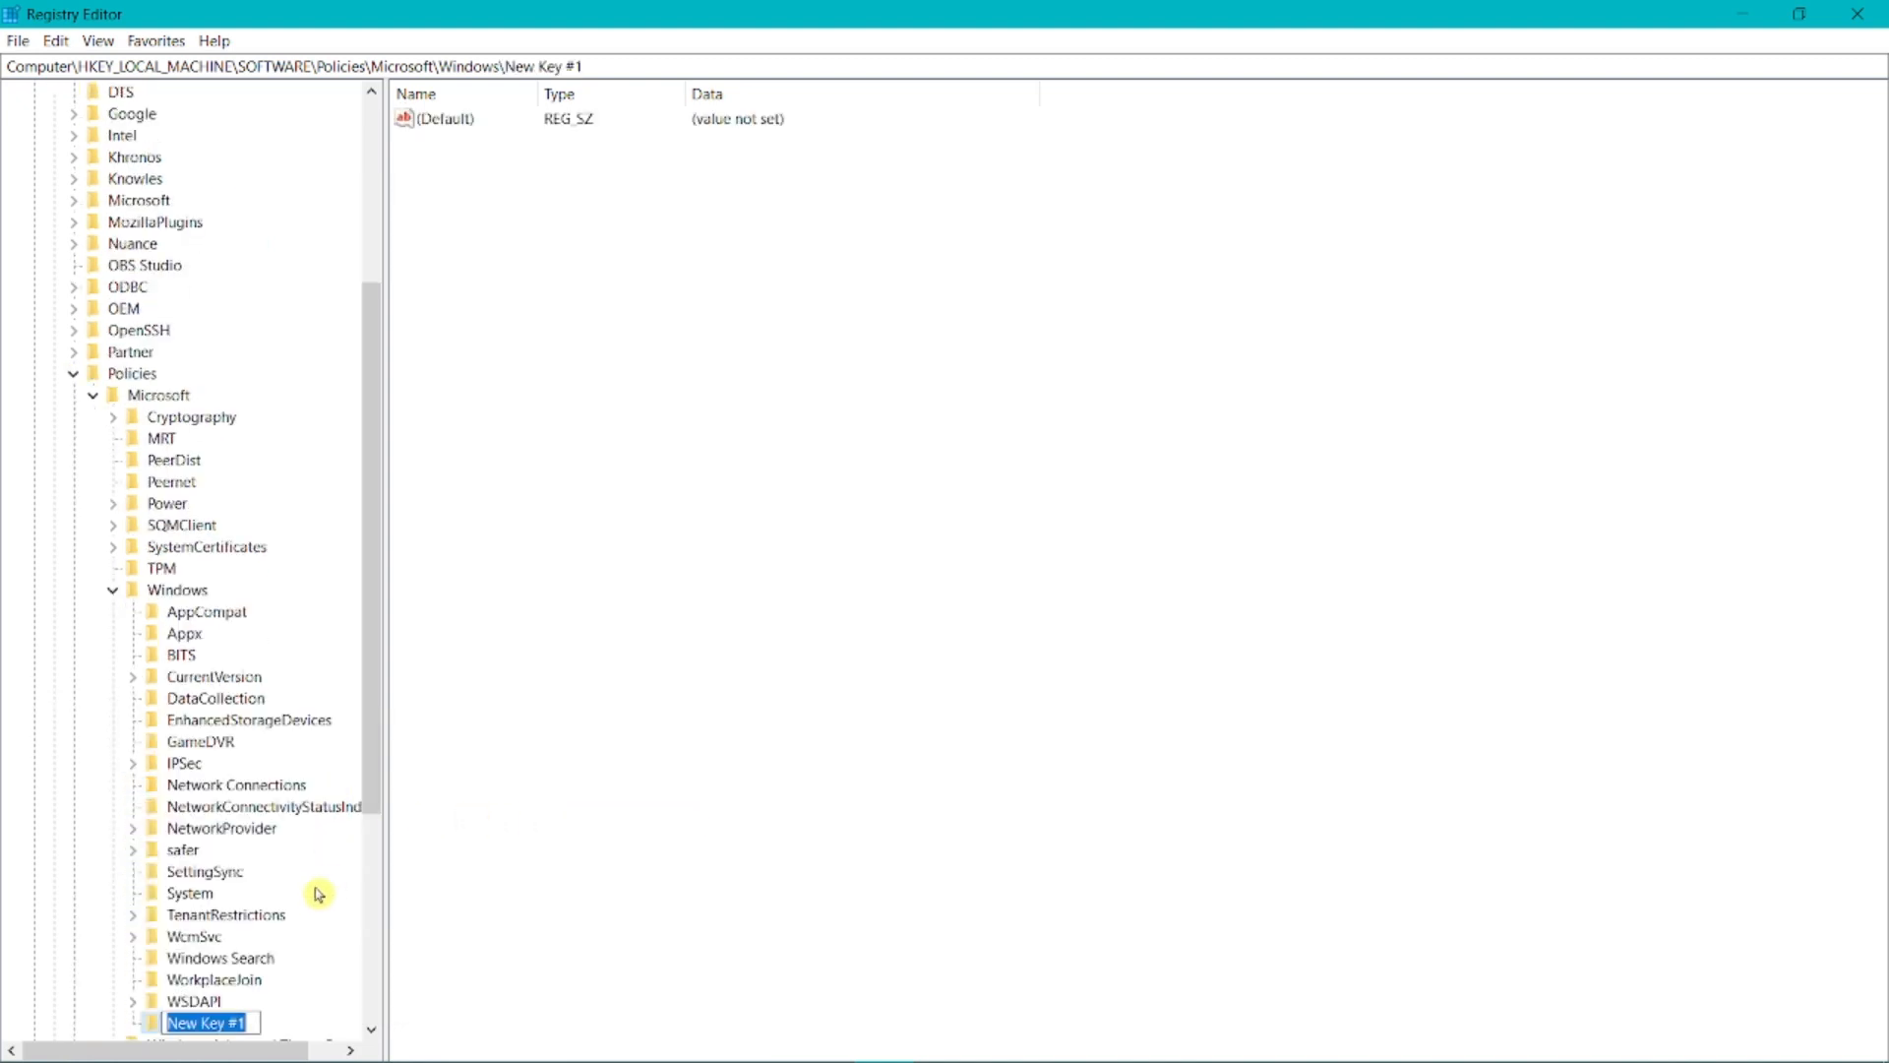
pyautogui.write('Wi')
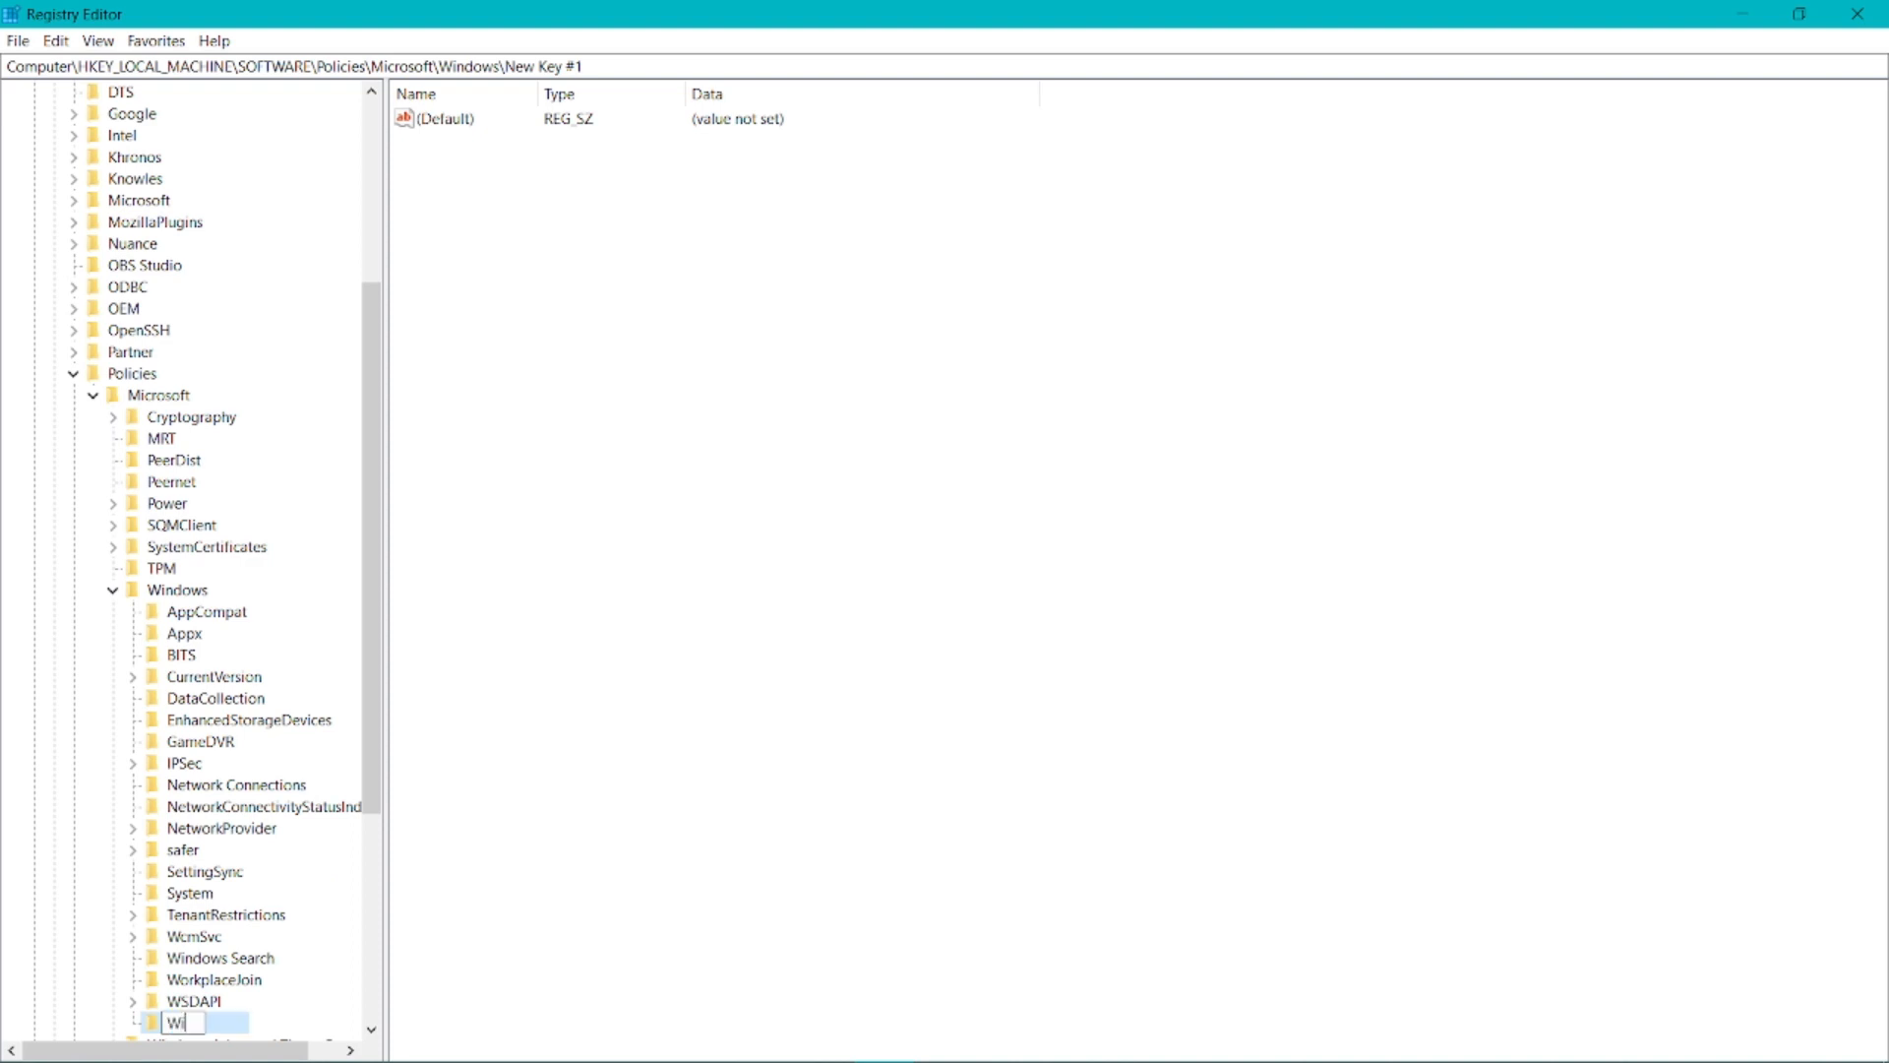
pyautogui.write('ndowsU')
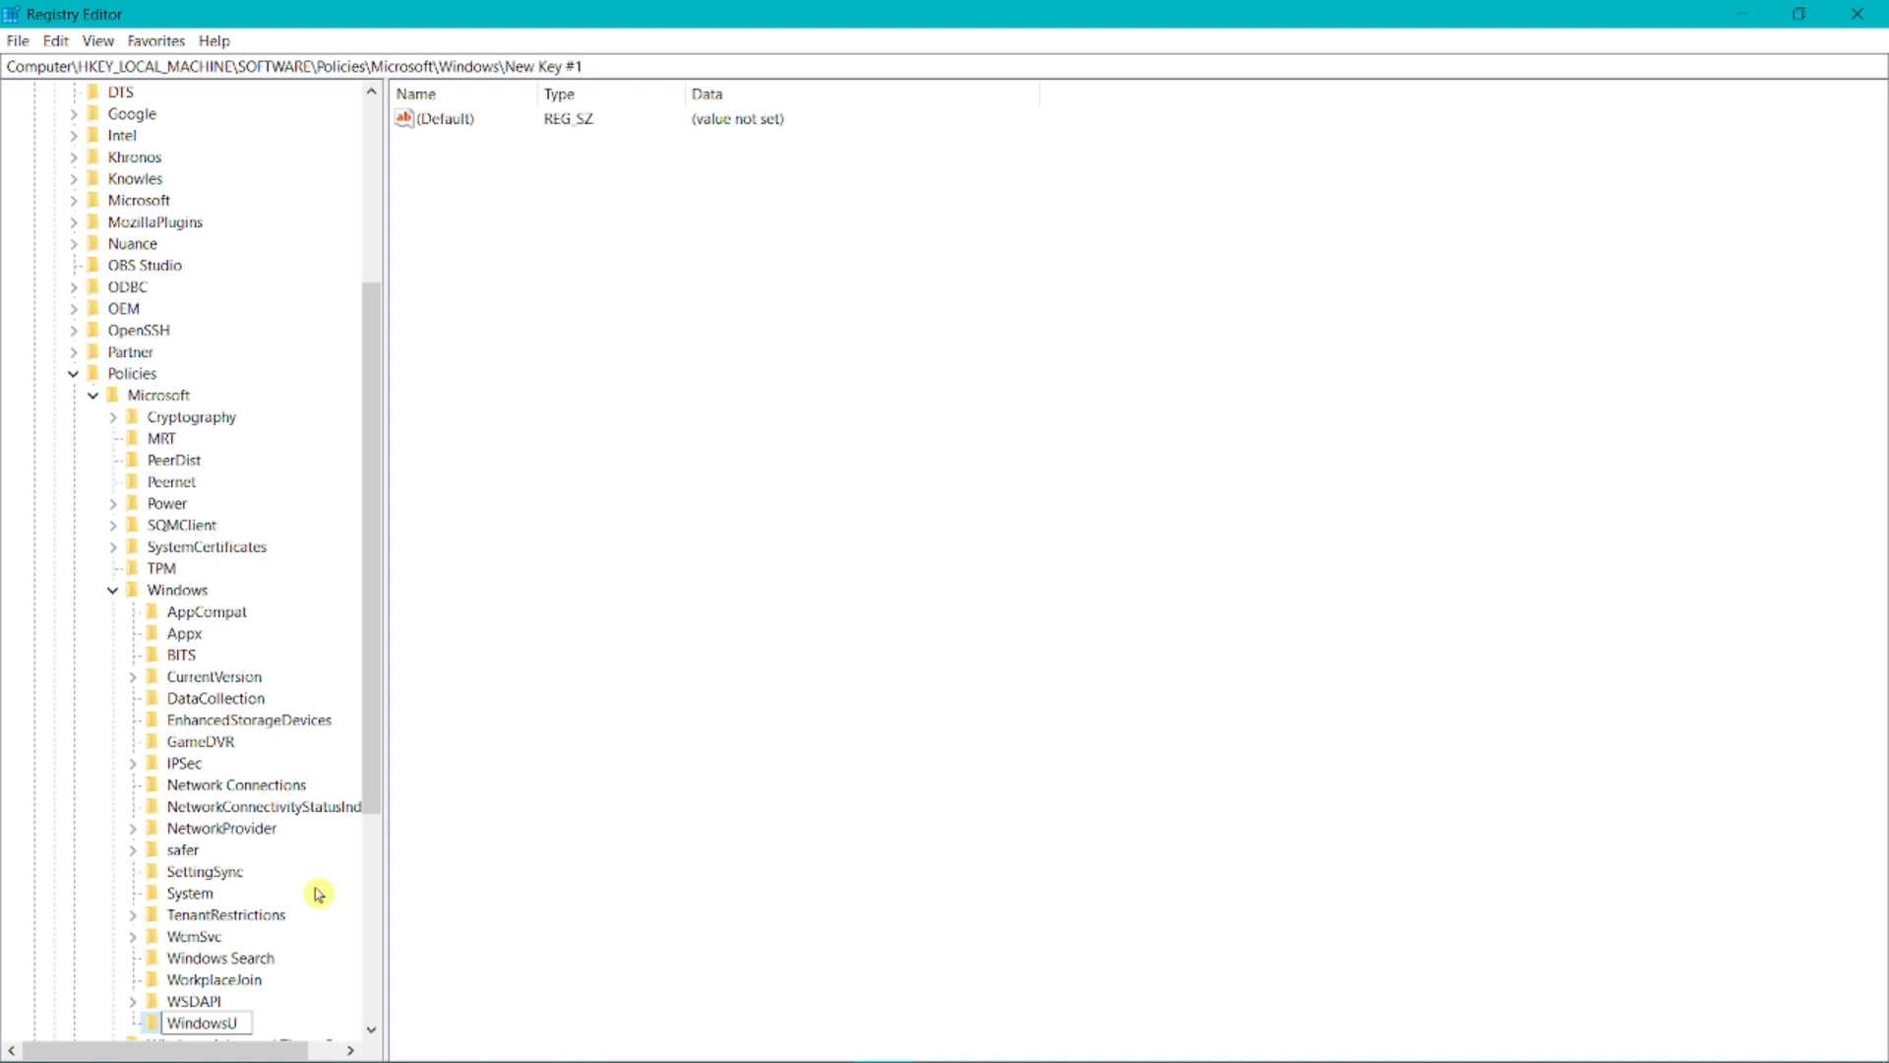
pyautogui.write('pdate')
pyautogui.press('Return')
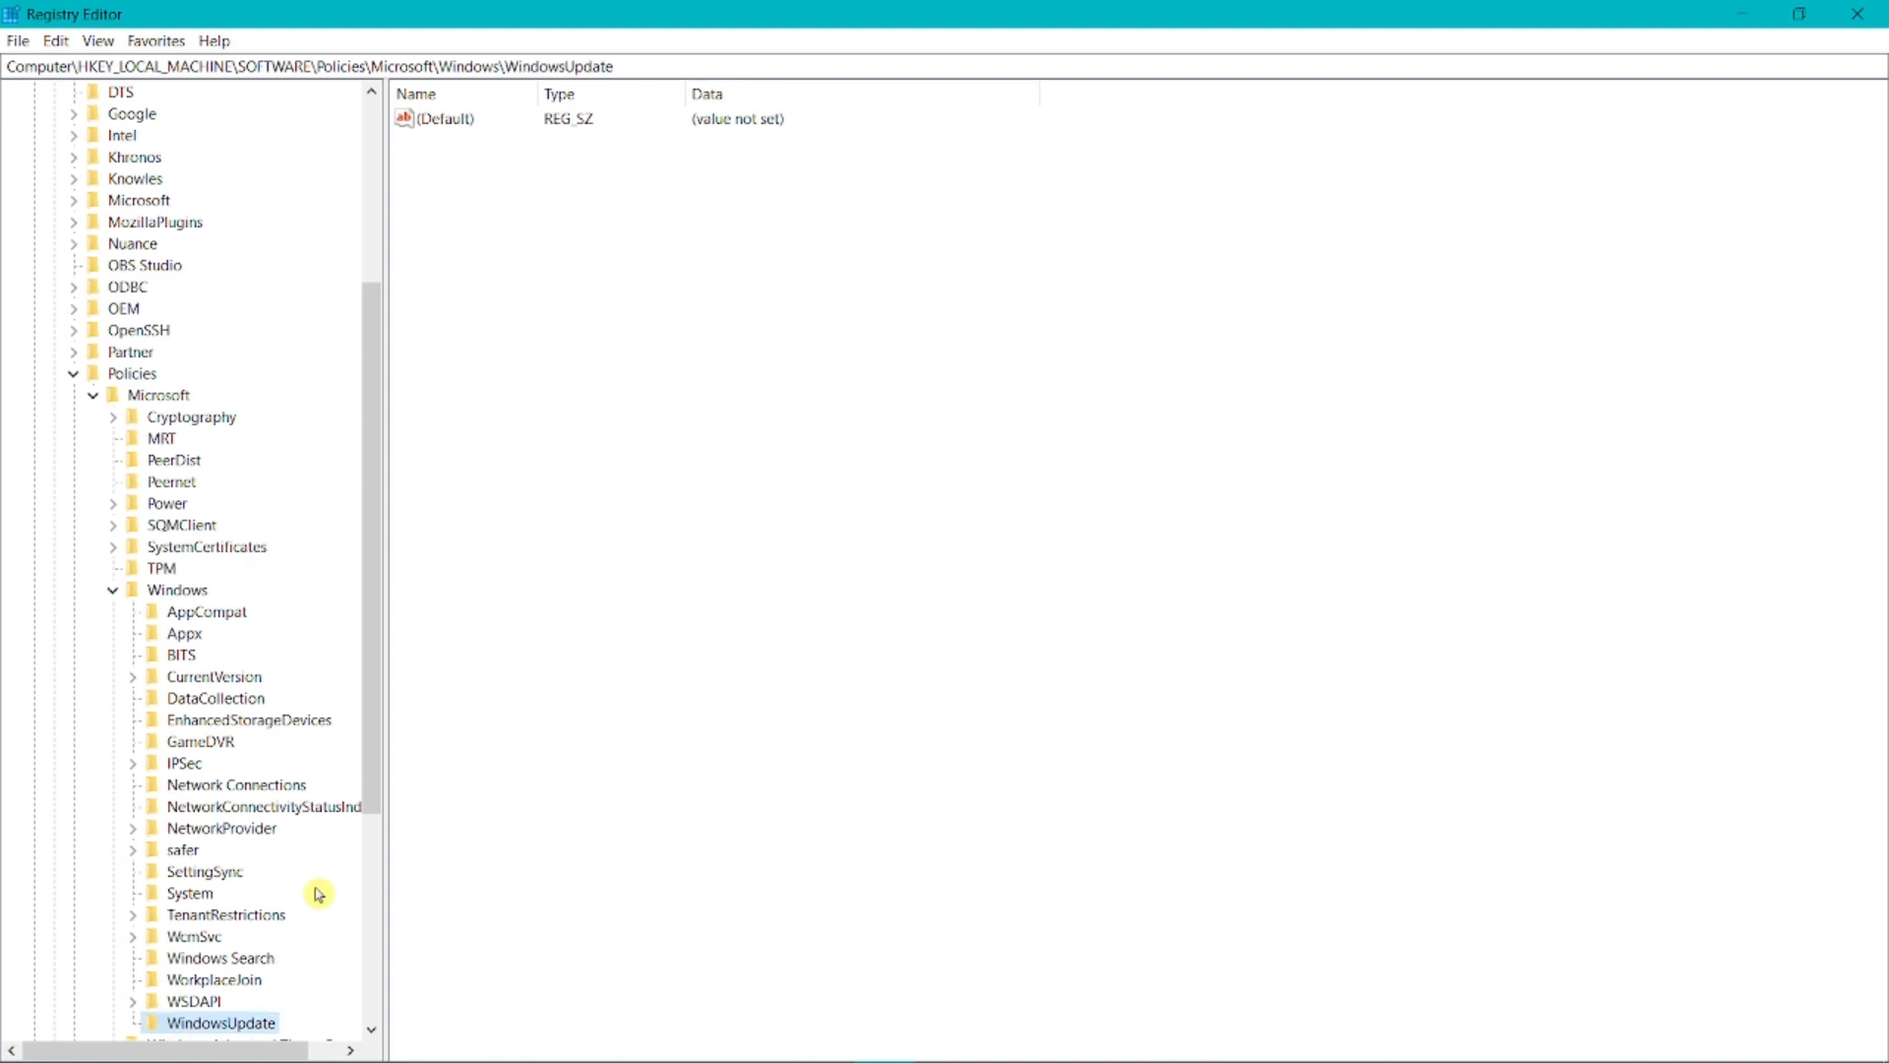
# Create a new subkey named AU under the WindowsUpdate key.
pyautogui.scroll(-1, 359, 881)
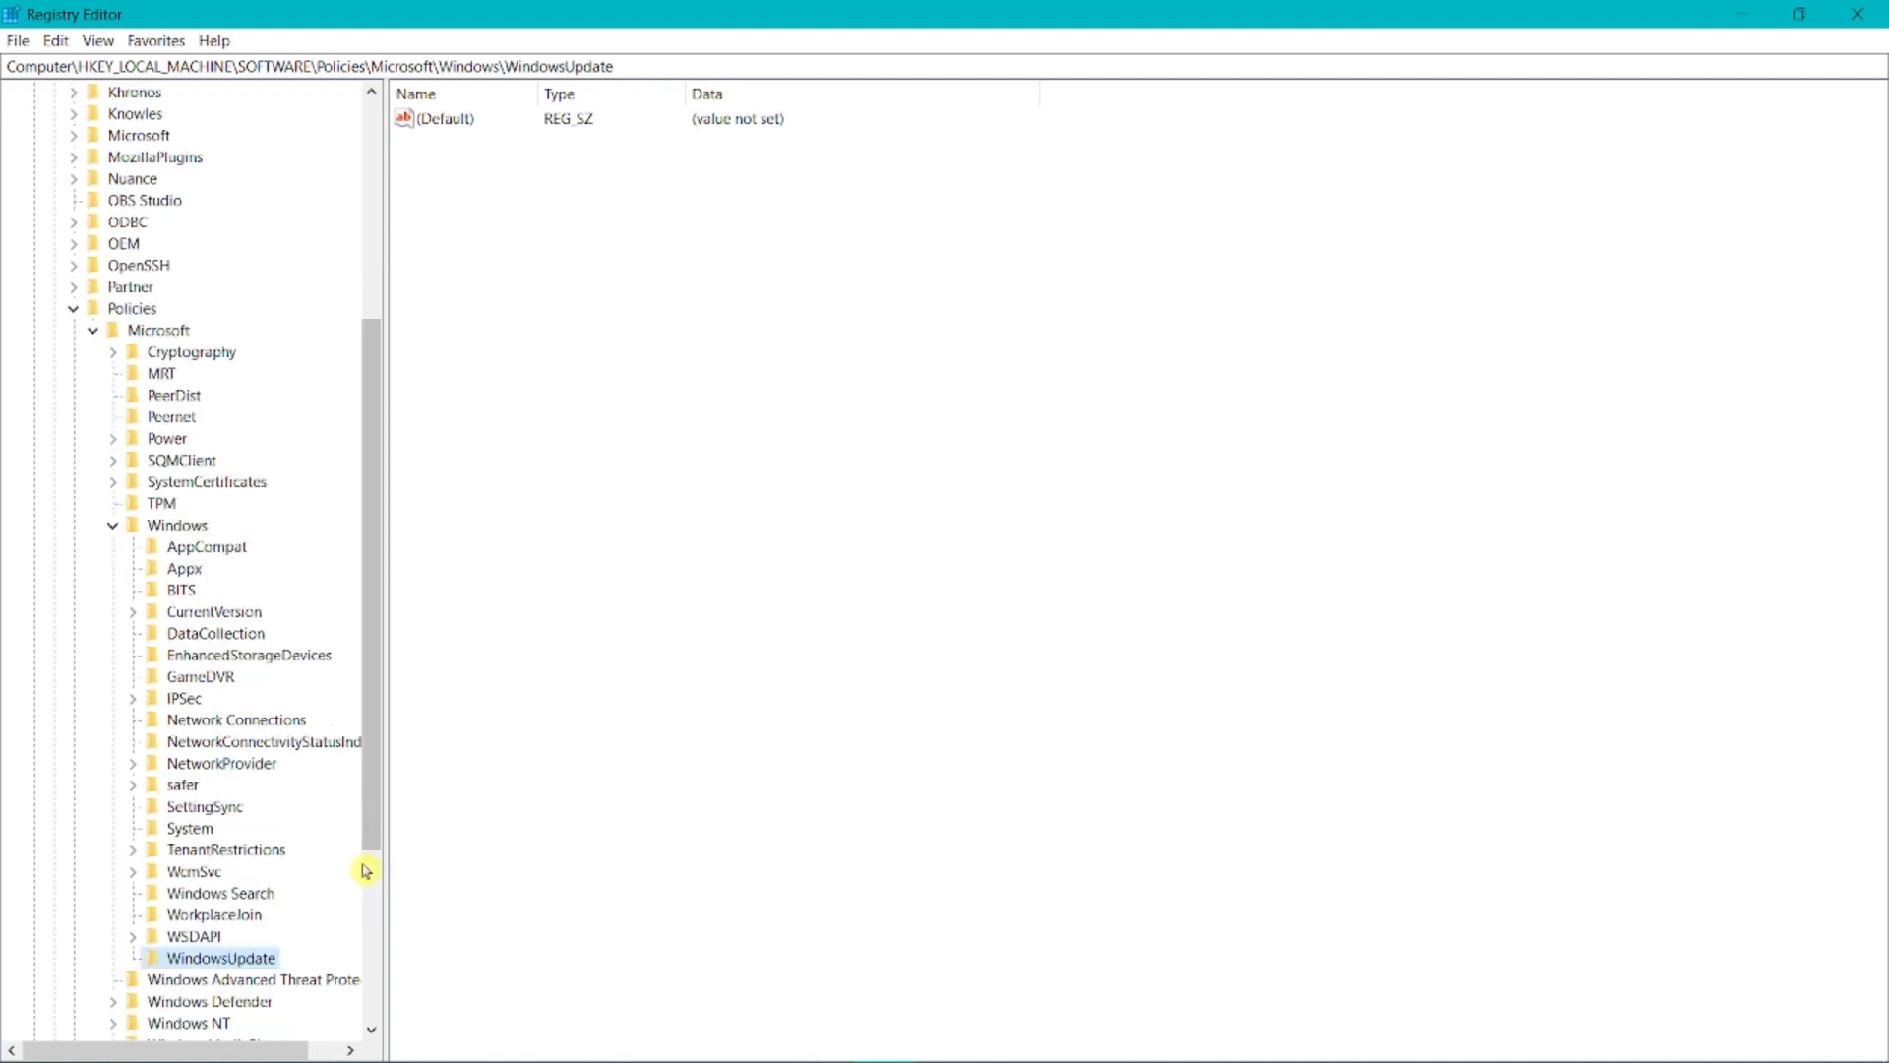
pyautogui.rightClick(221, 963)
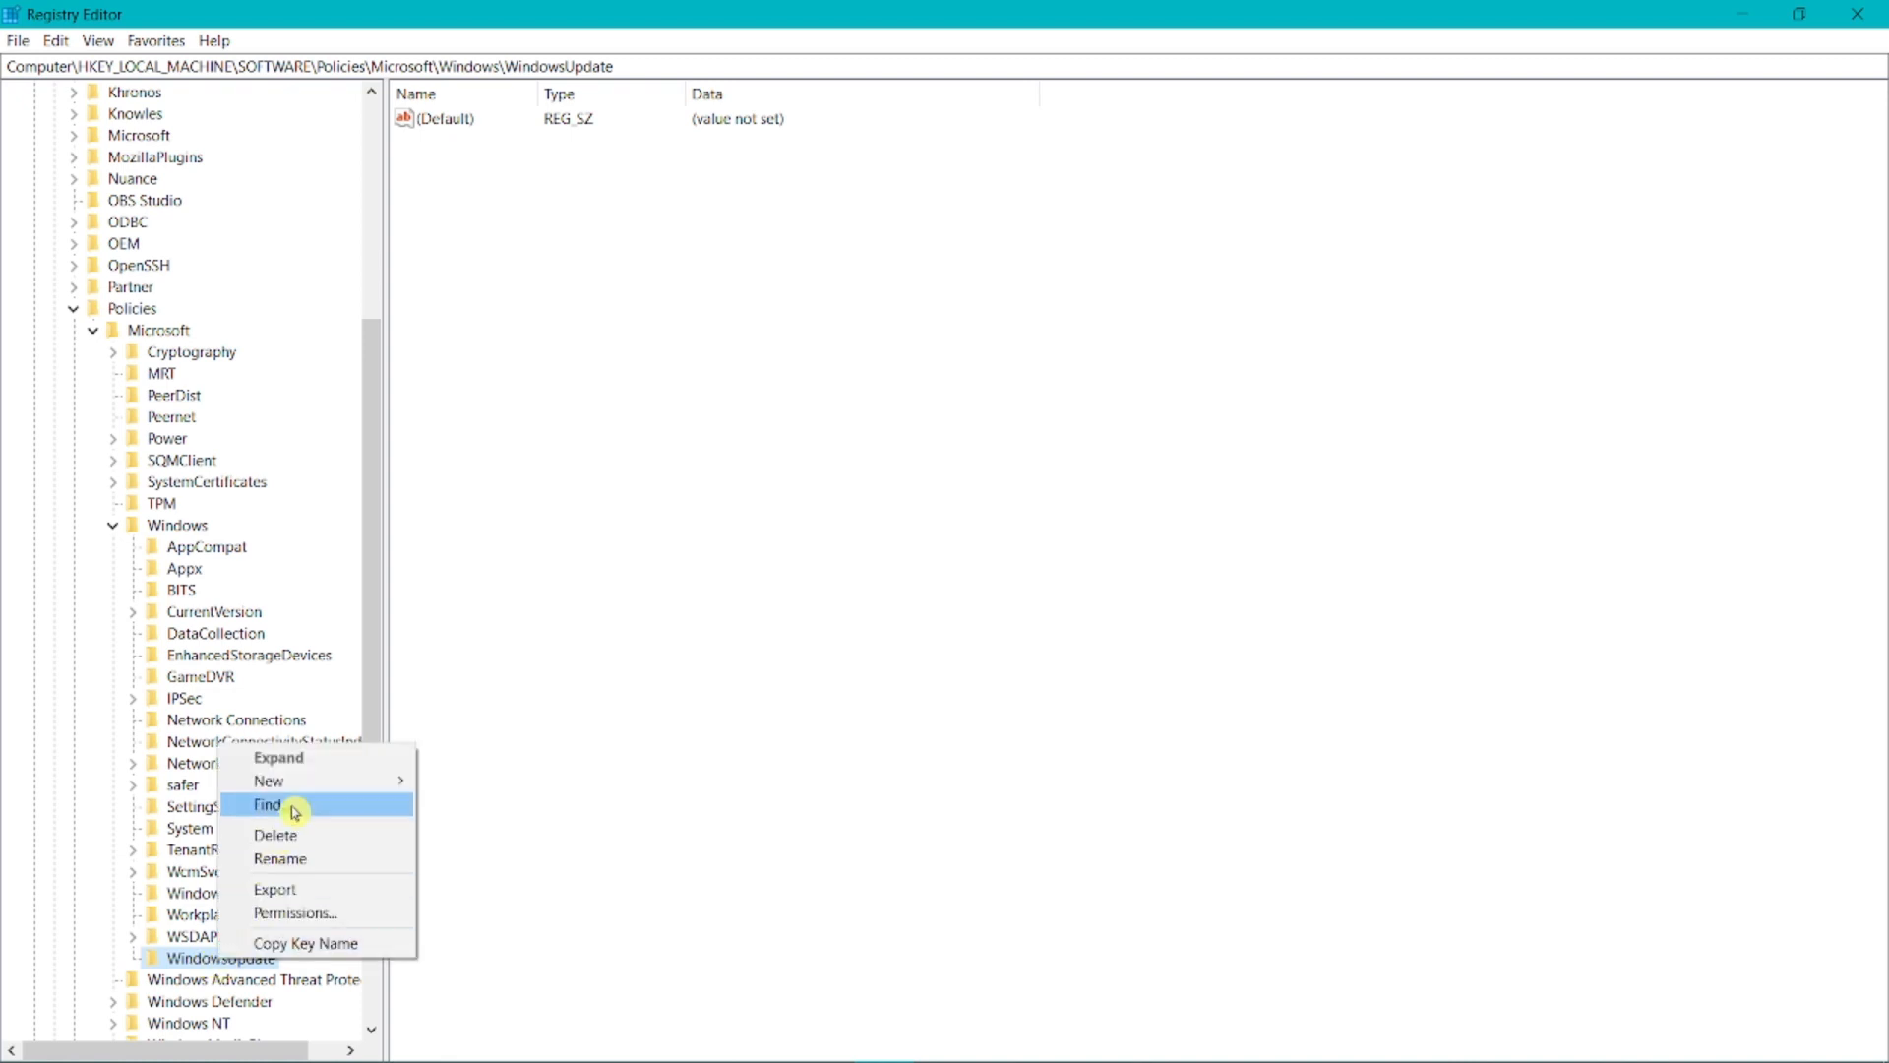
pyautogui.moveTo(350, 781)
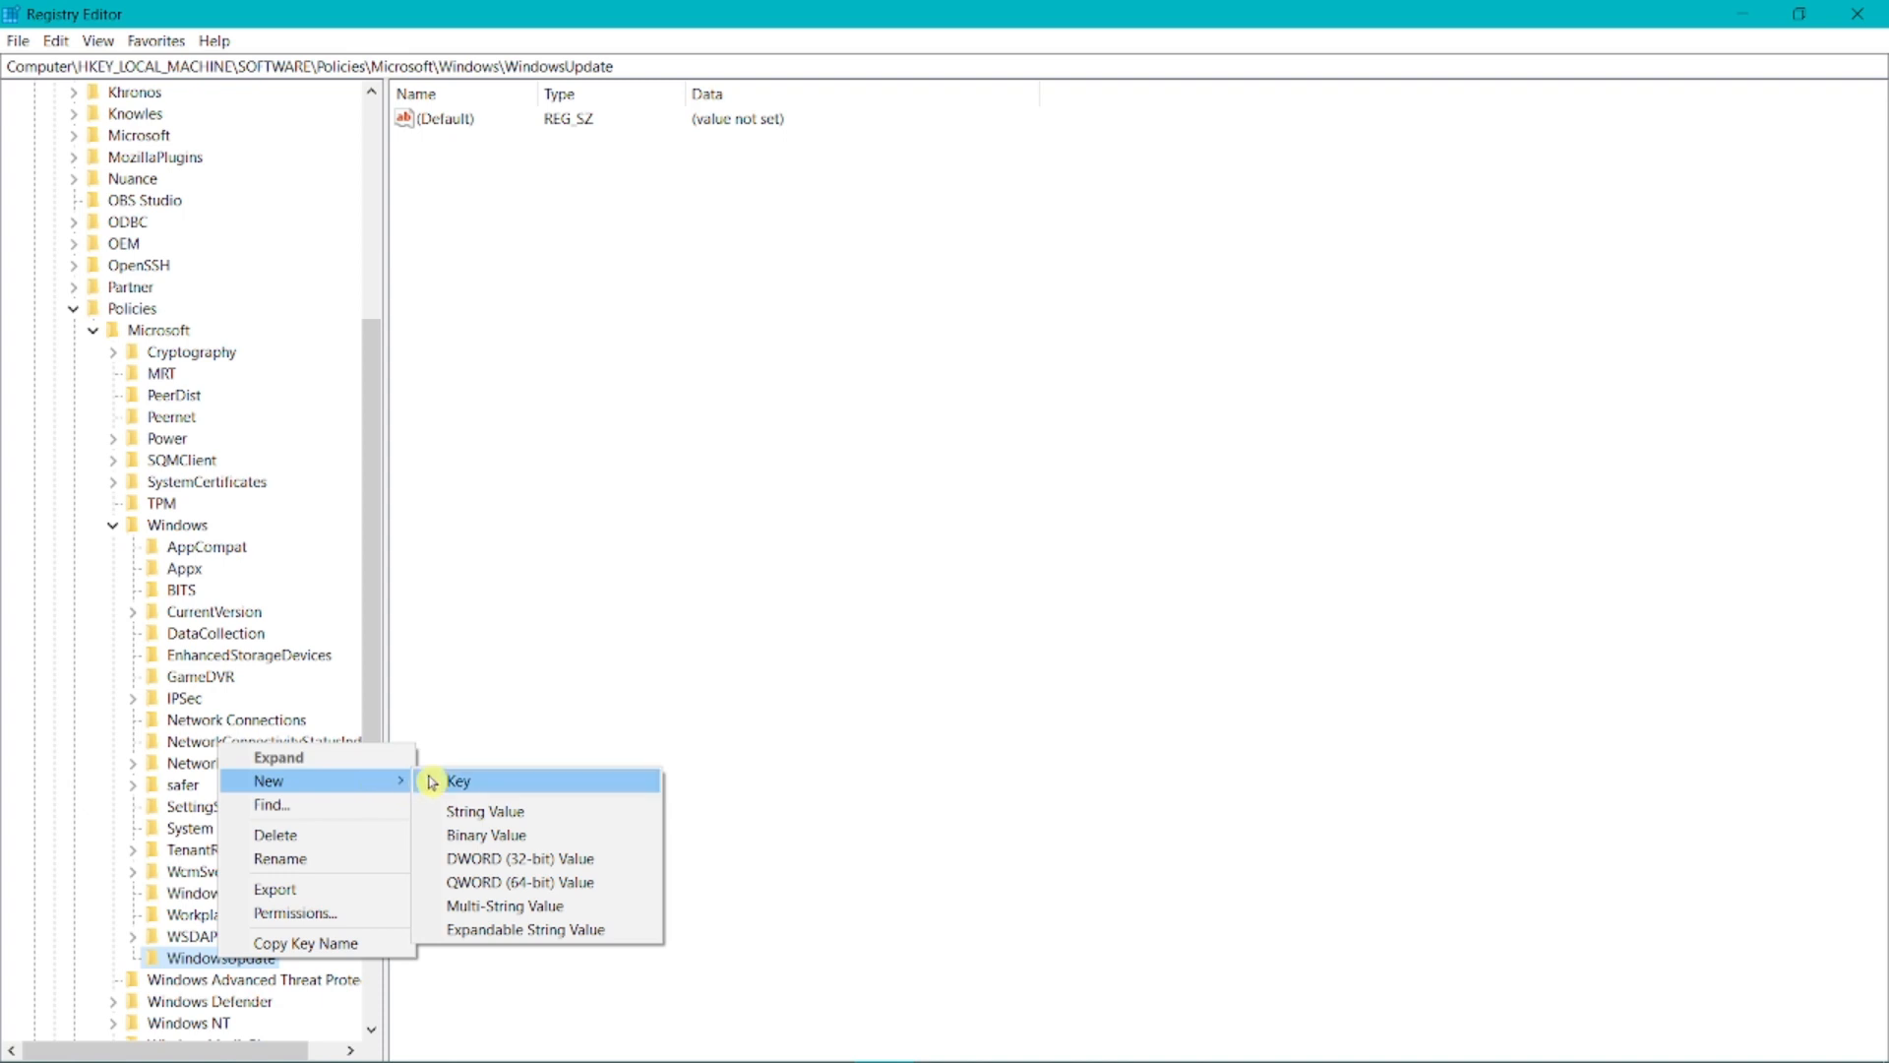
pyautogui.click(454, 781)
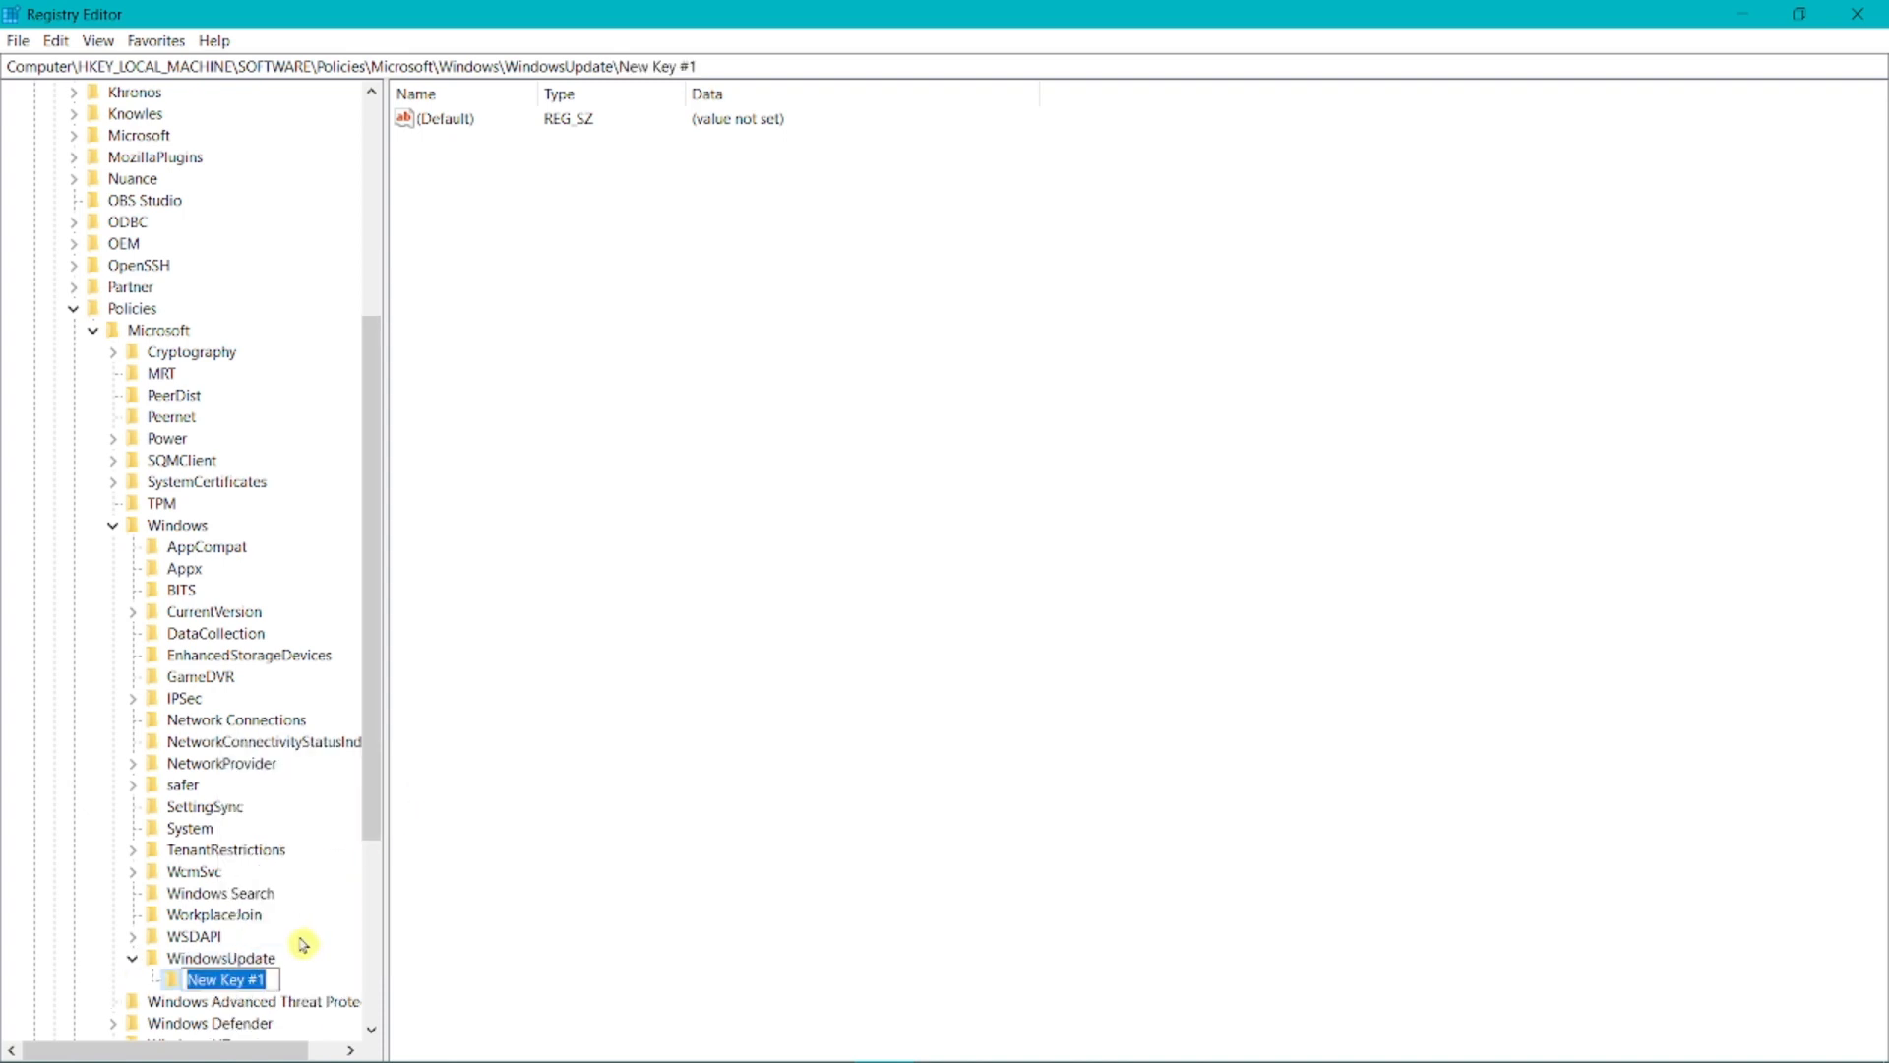
pyautogui.write('A')
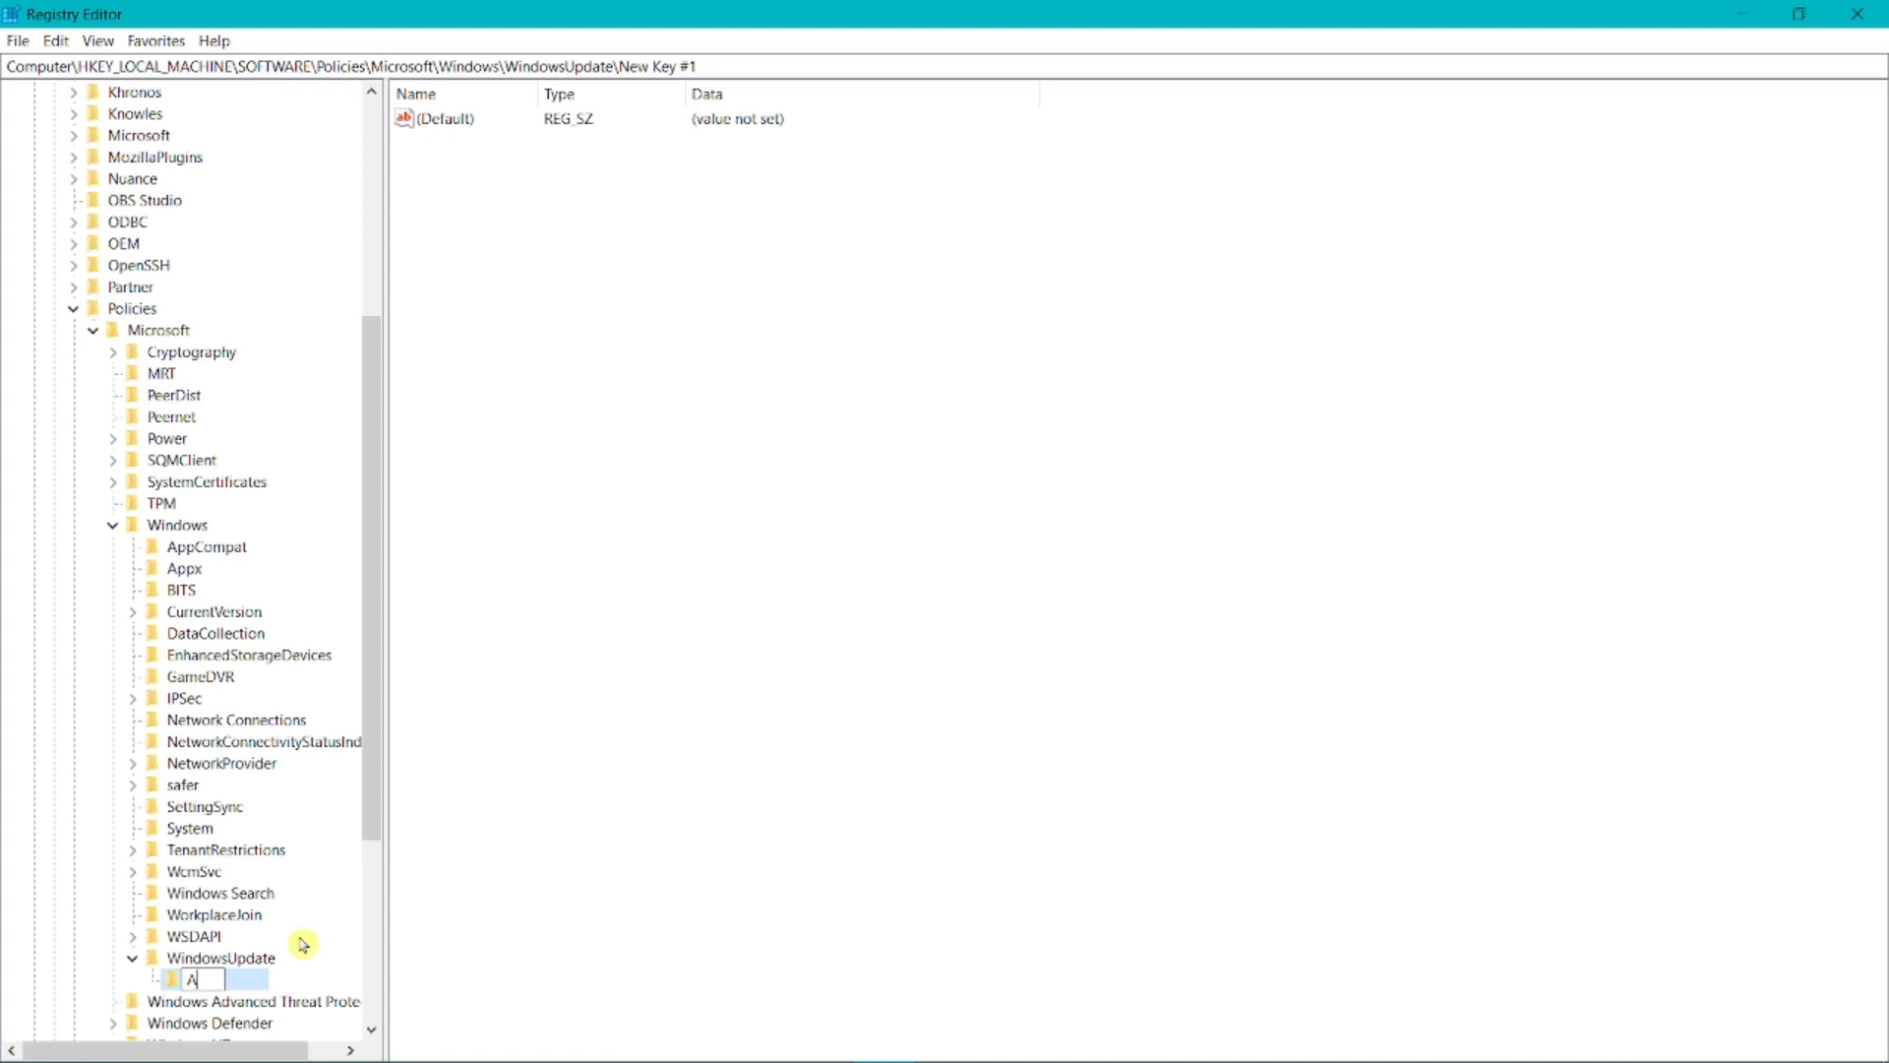
pyautogui.write('U')
pyautogui.press('Return')
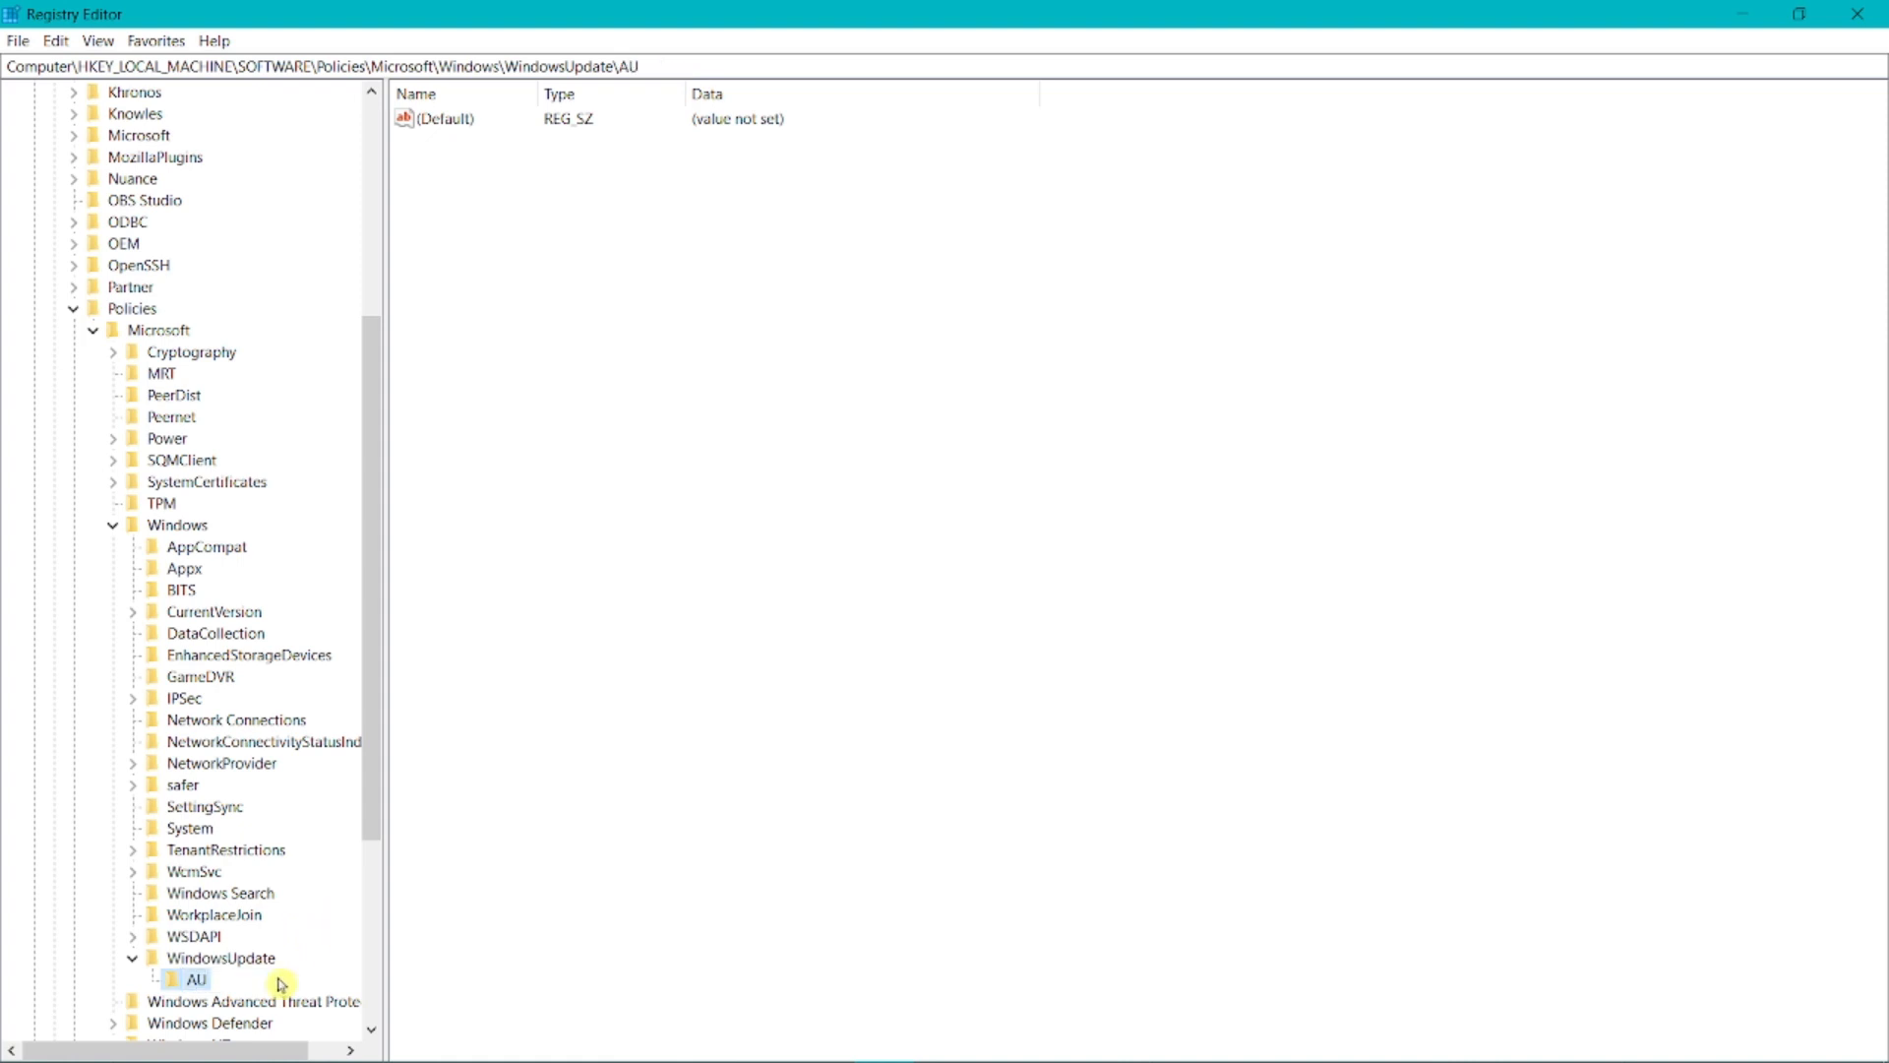
# Add a DWORD (32-bit) value named NoAutoUpdate to the AU key.
pyautogui.rightClick(196, 980)
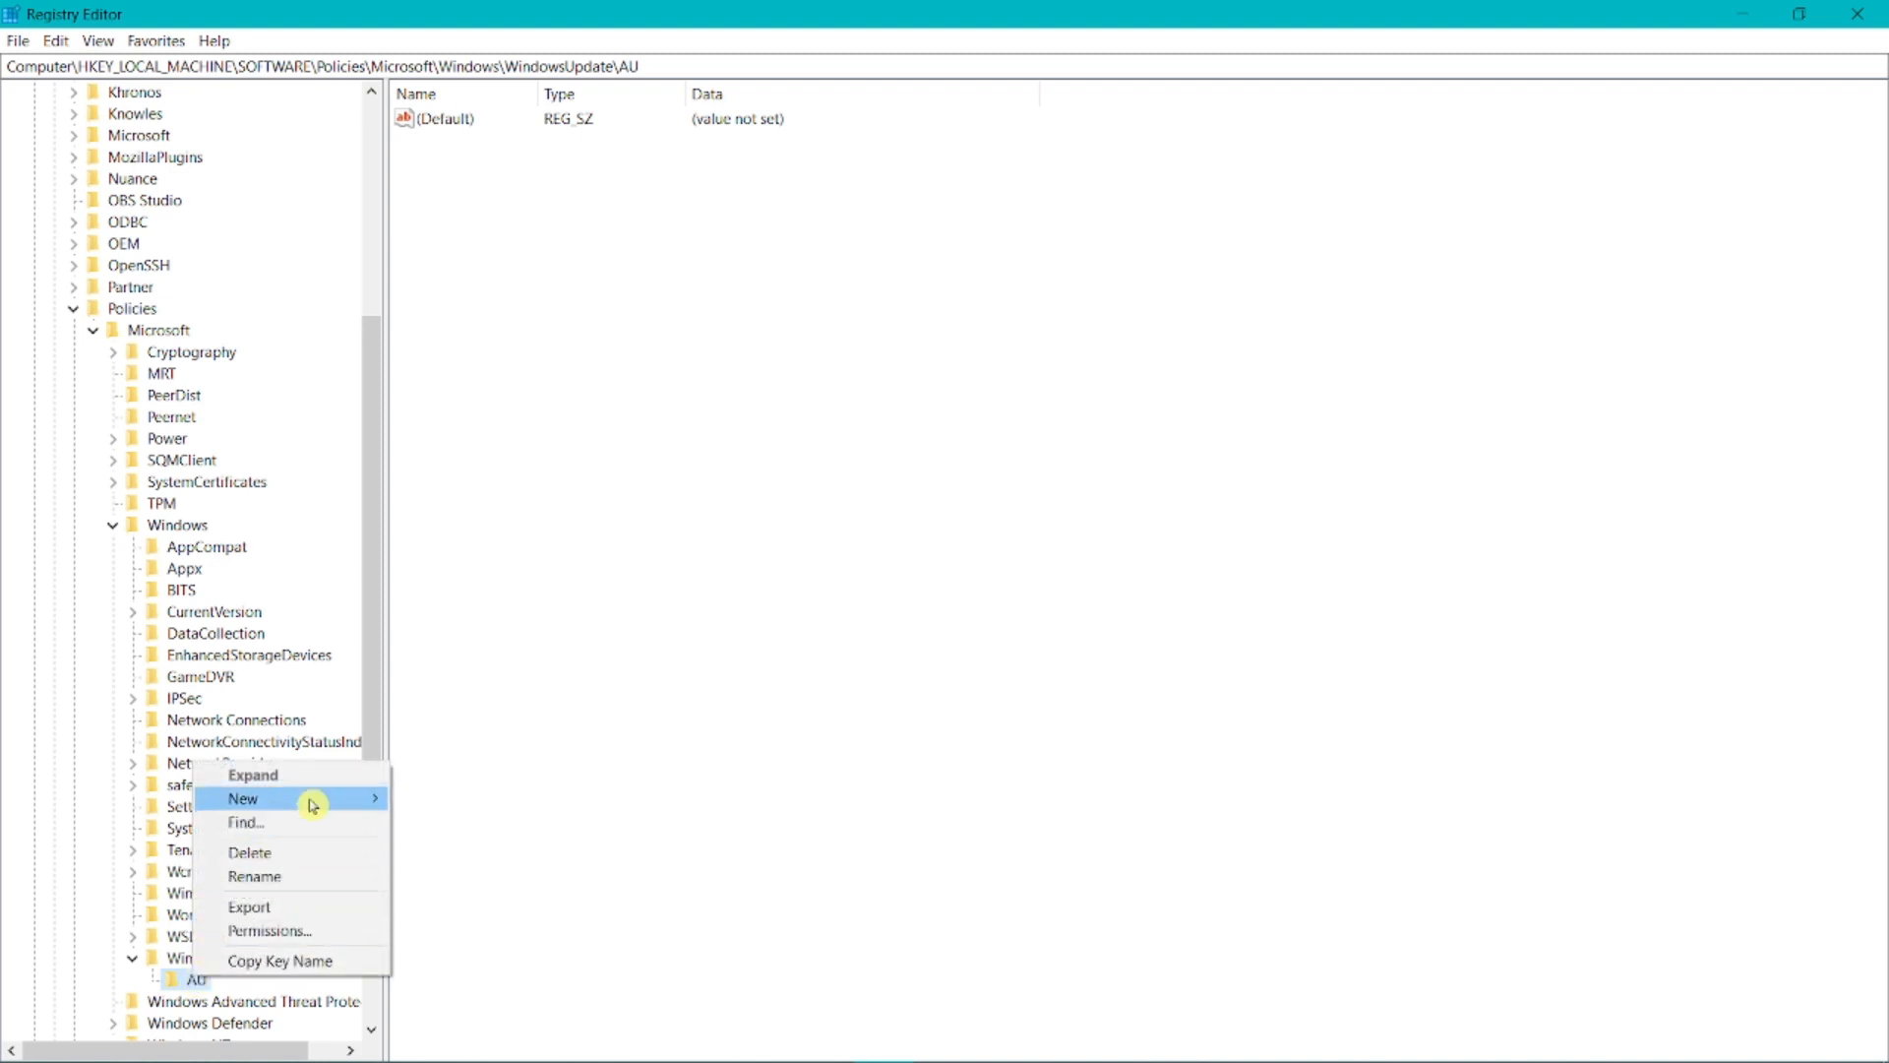
pyautogui.moveTo(324, 805)
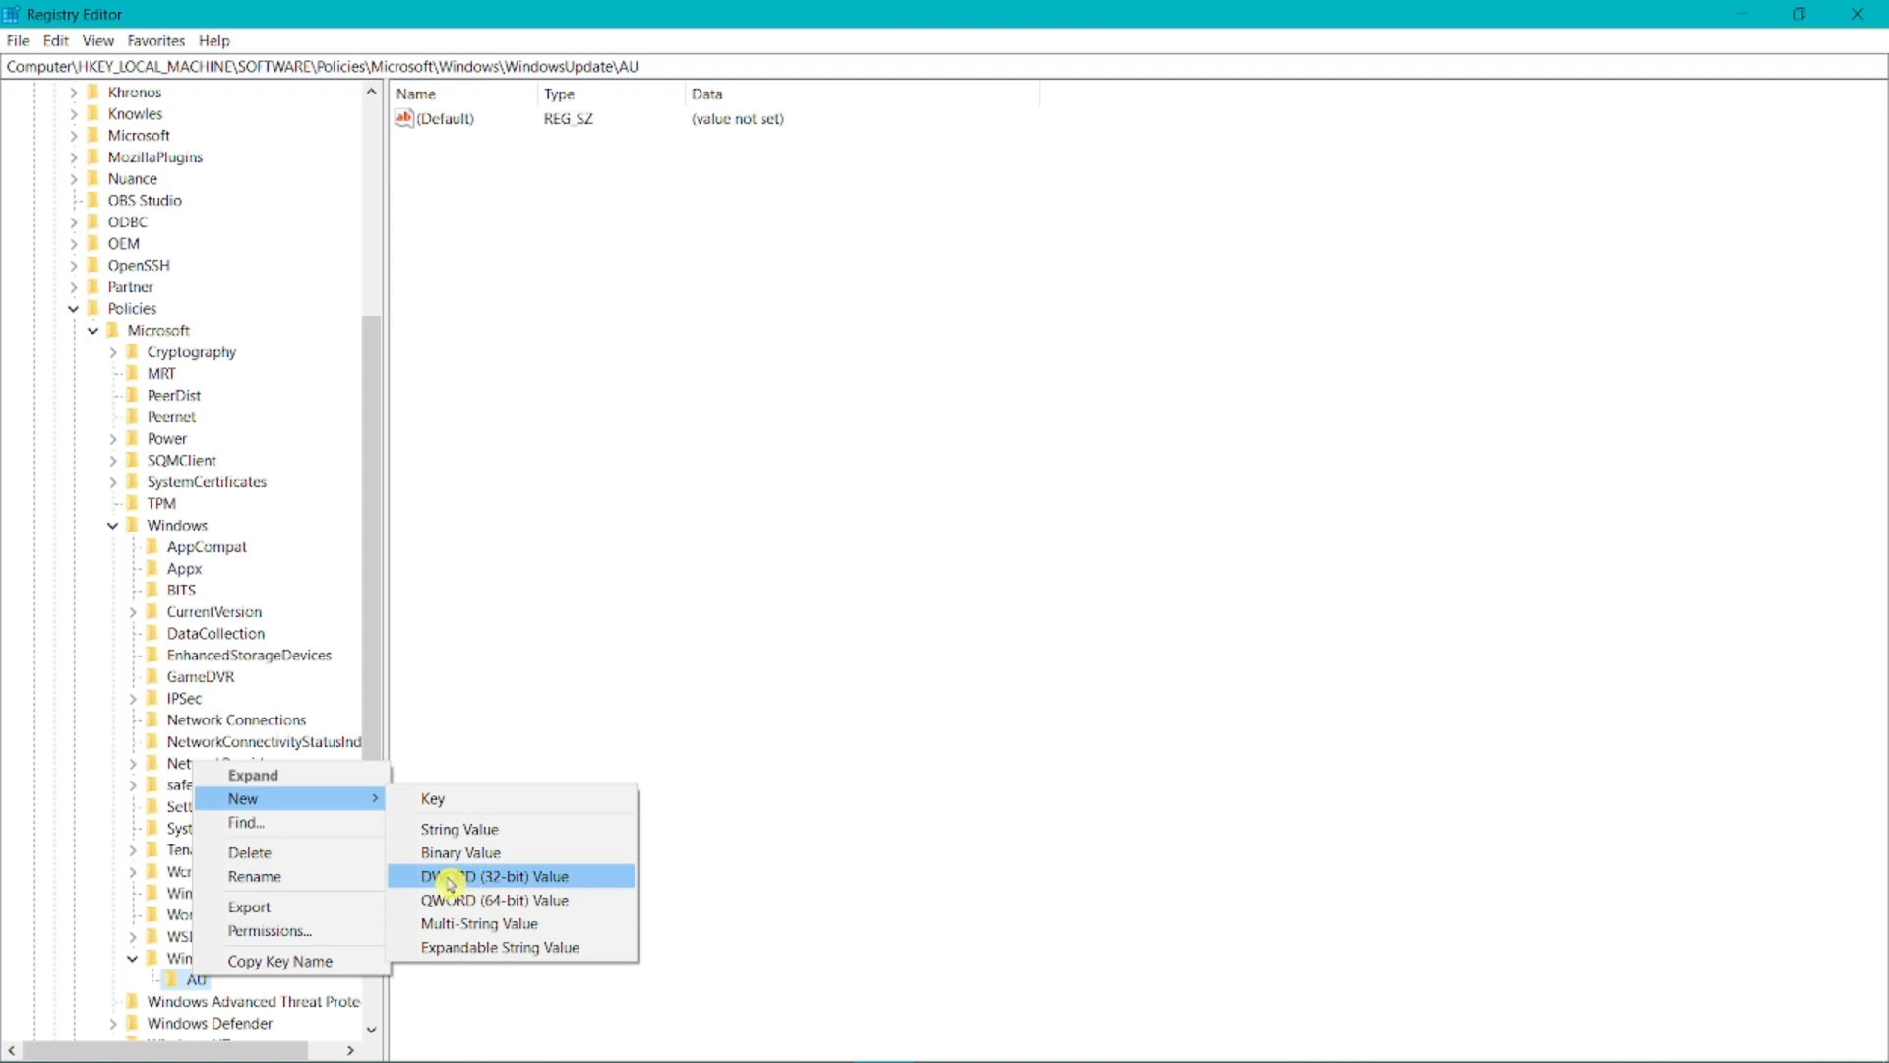
pyautogui.click(558, 879)
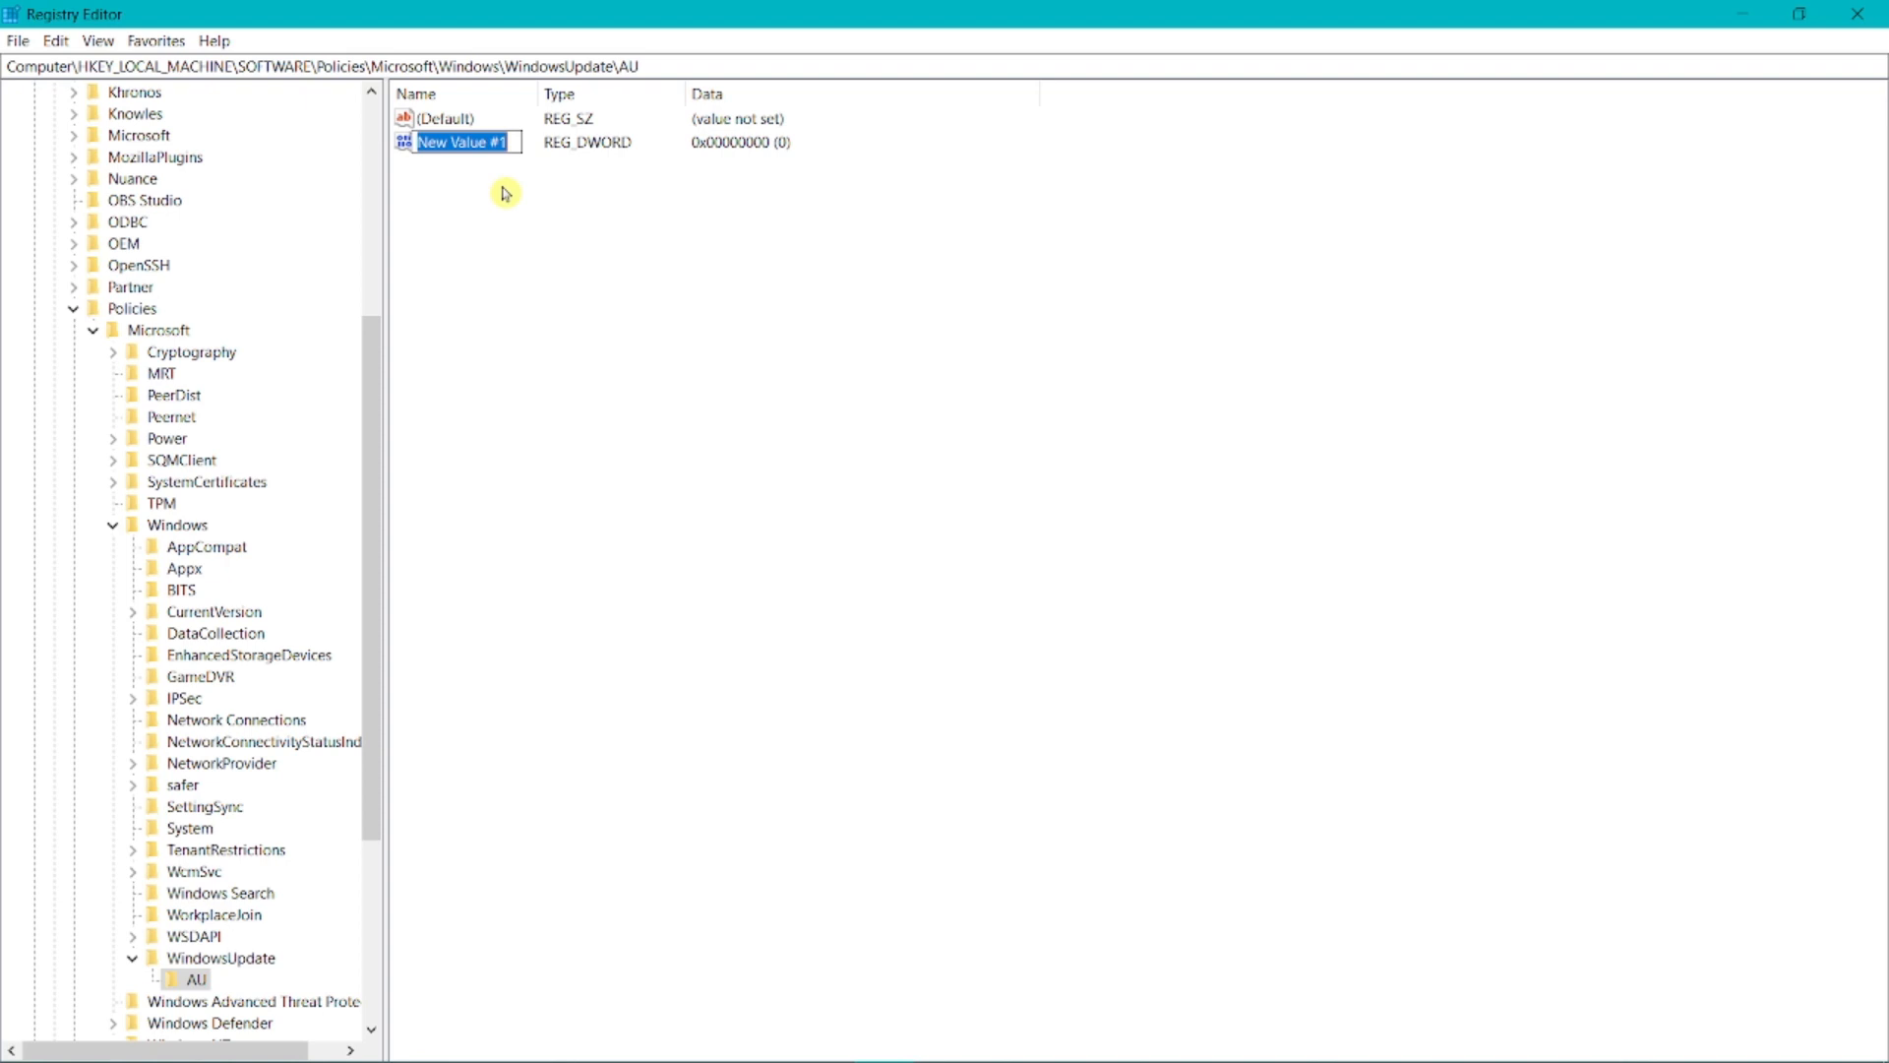
pyautogui.write('No')
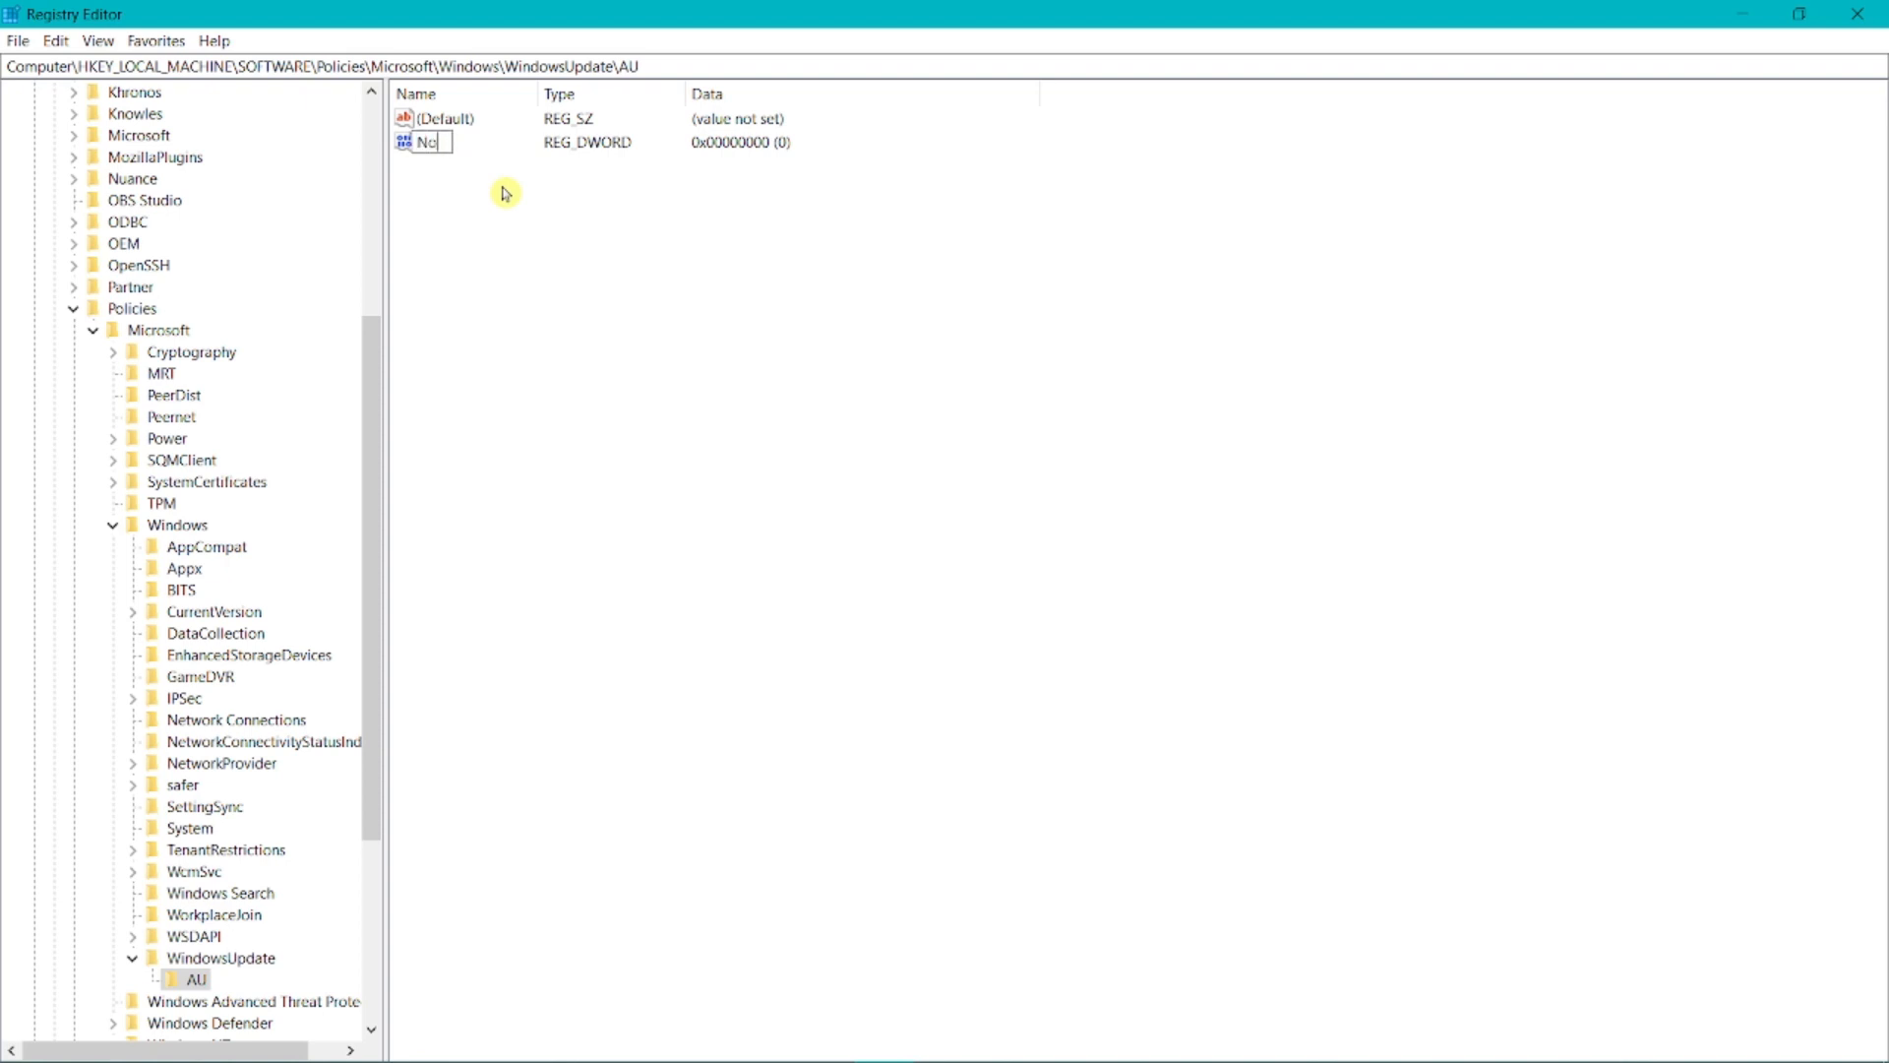
pyautogui.write('AutoUpdate')
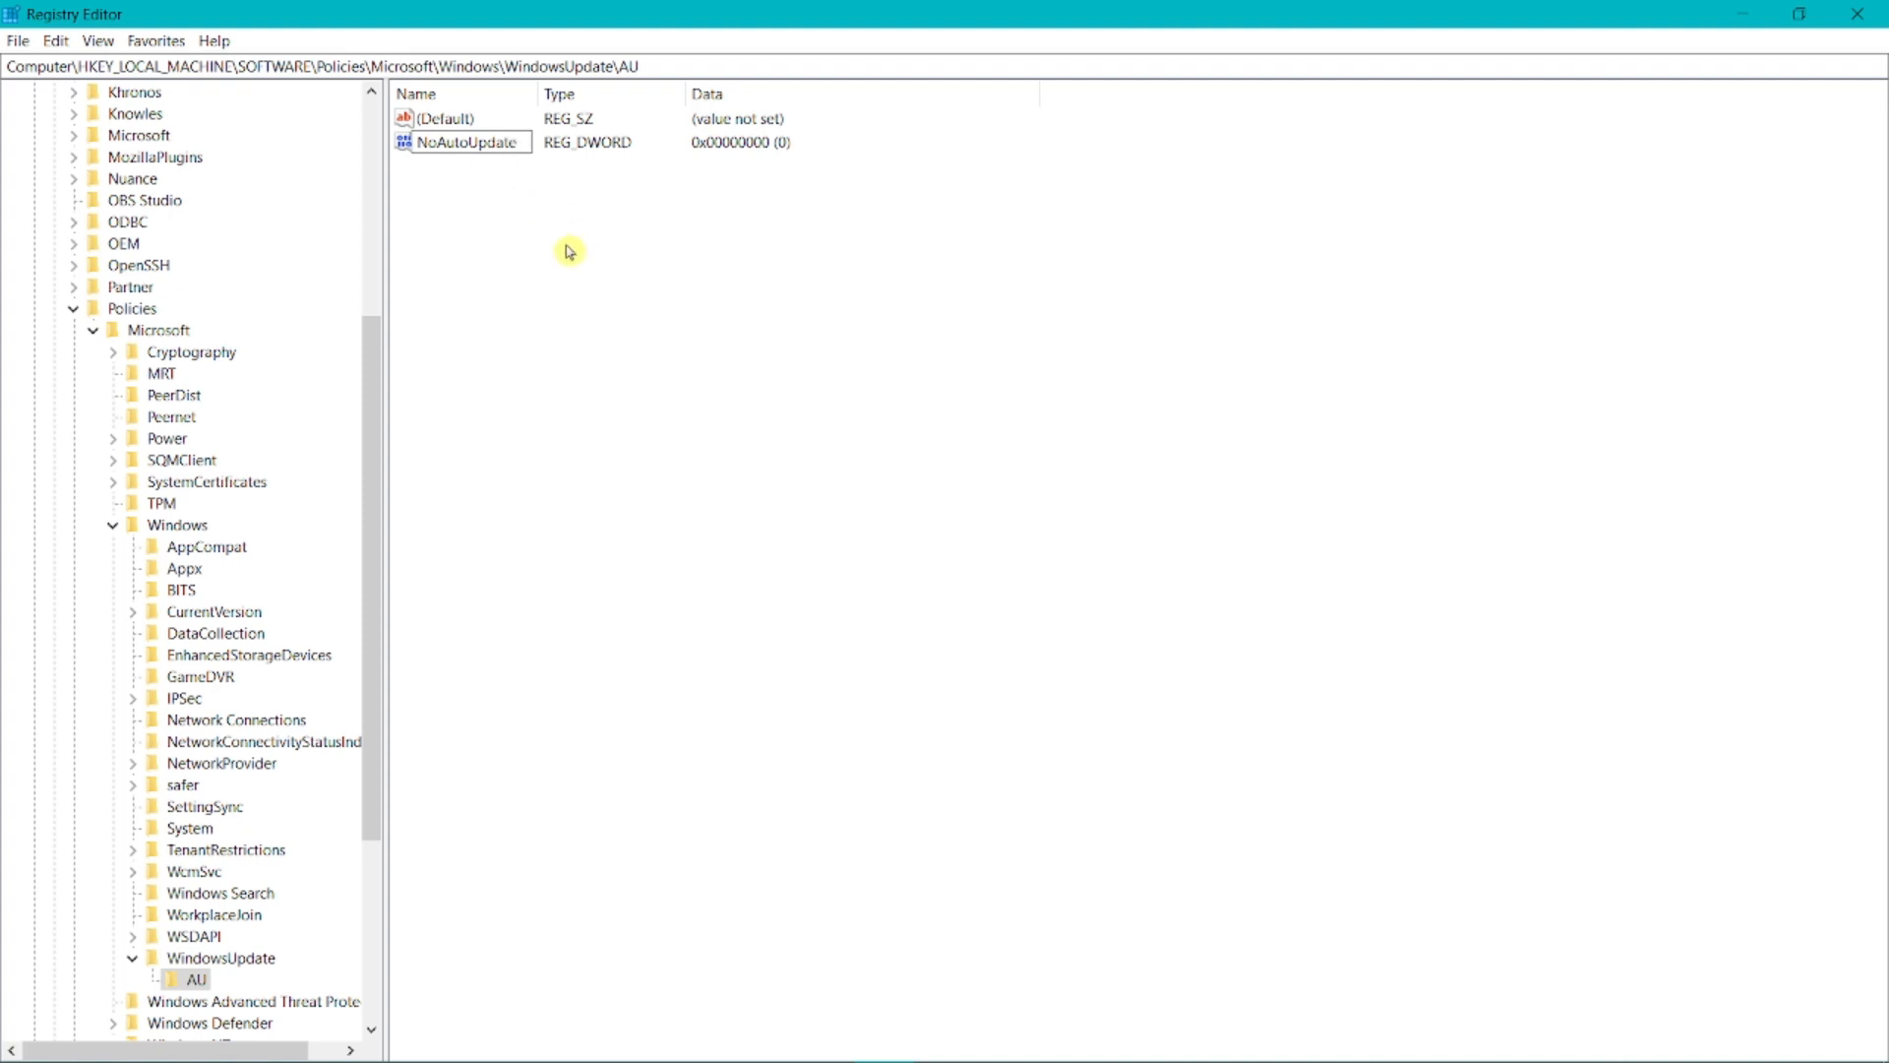
pyautogui.press('Return')
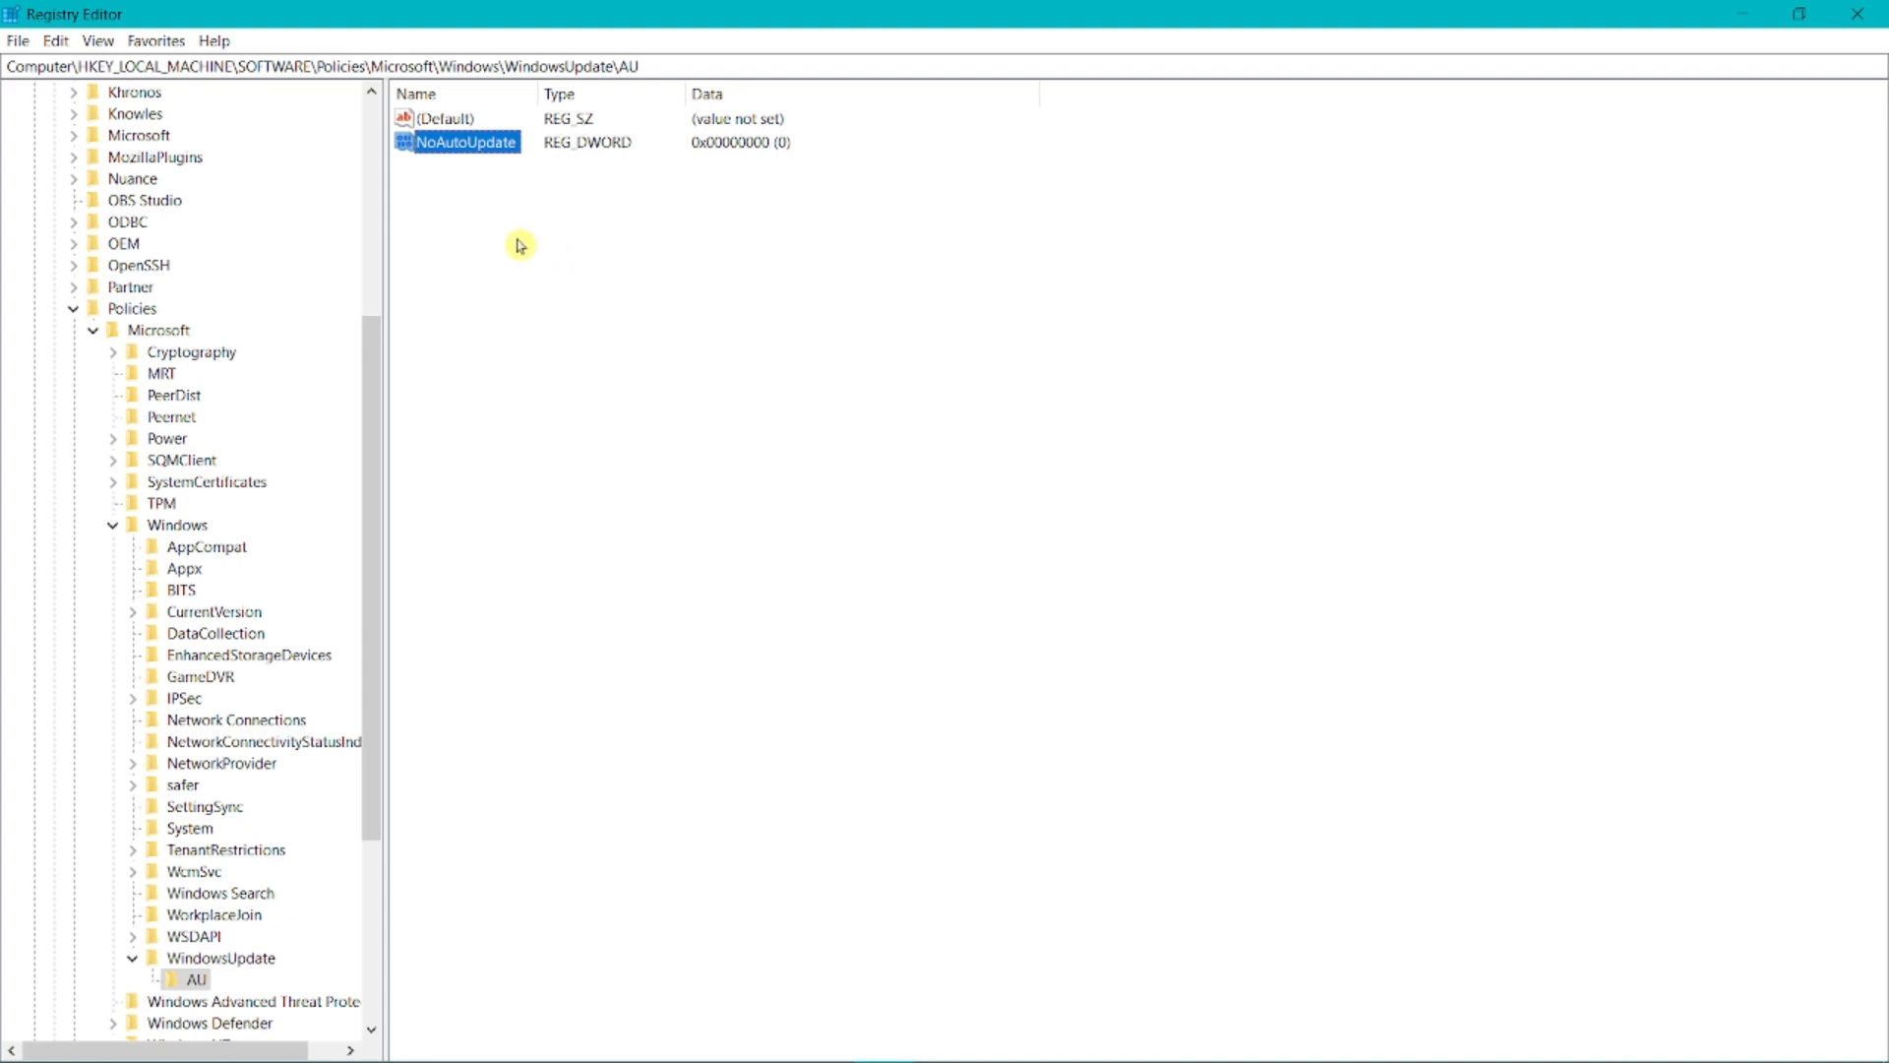
# Set the value data of NoAutoUpdate to 1 and close the Registry Editor.
pyautogui.doubleClick(482, 143)
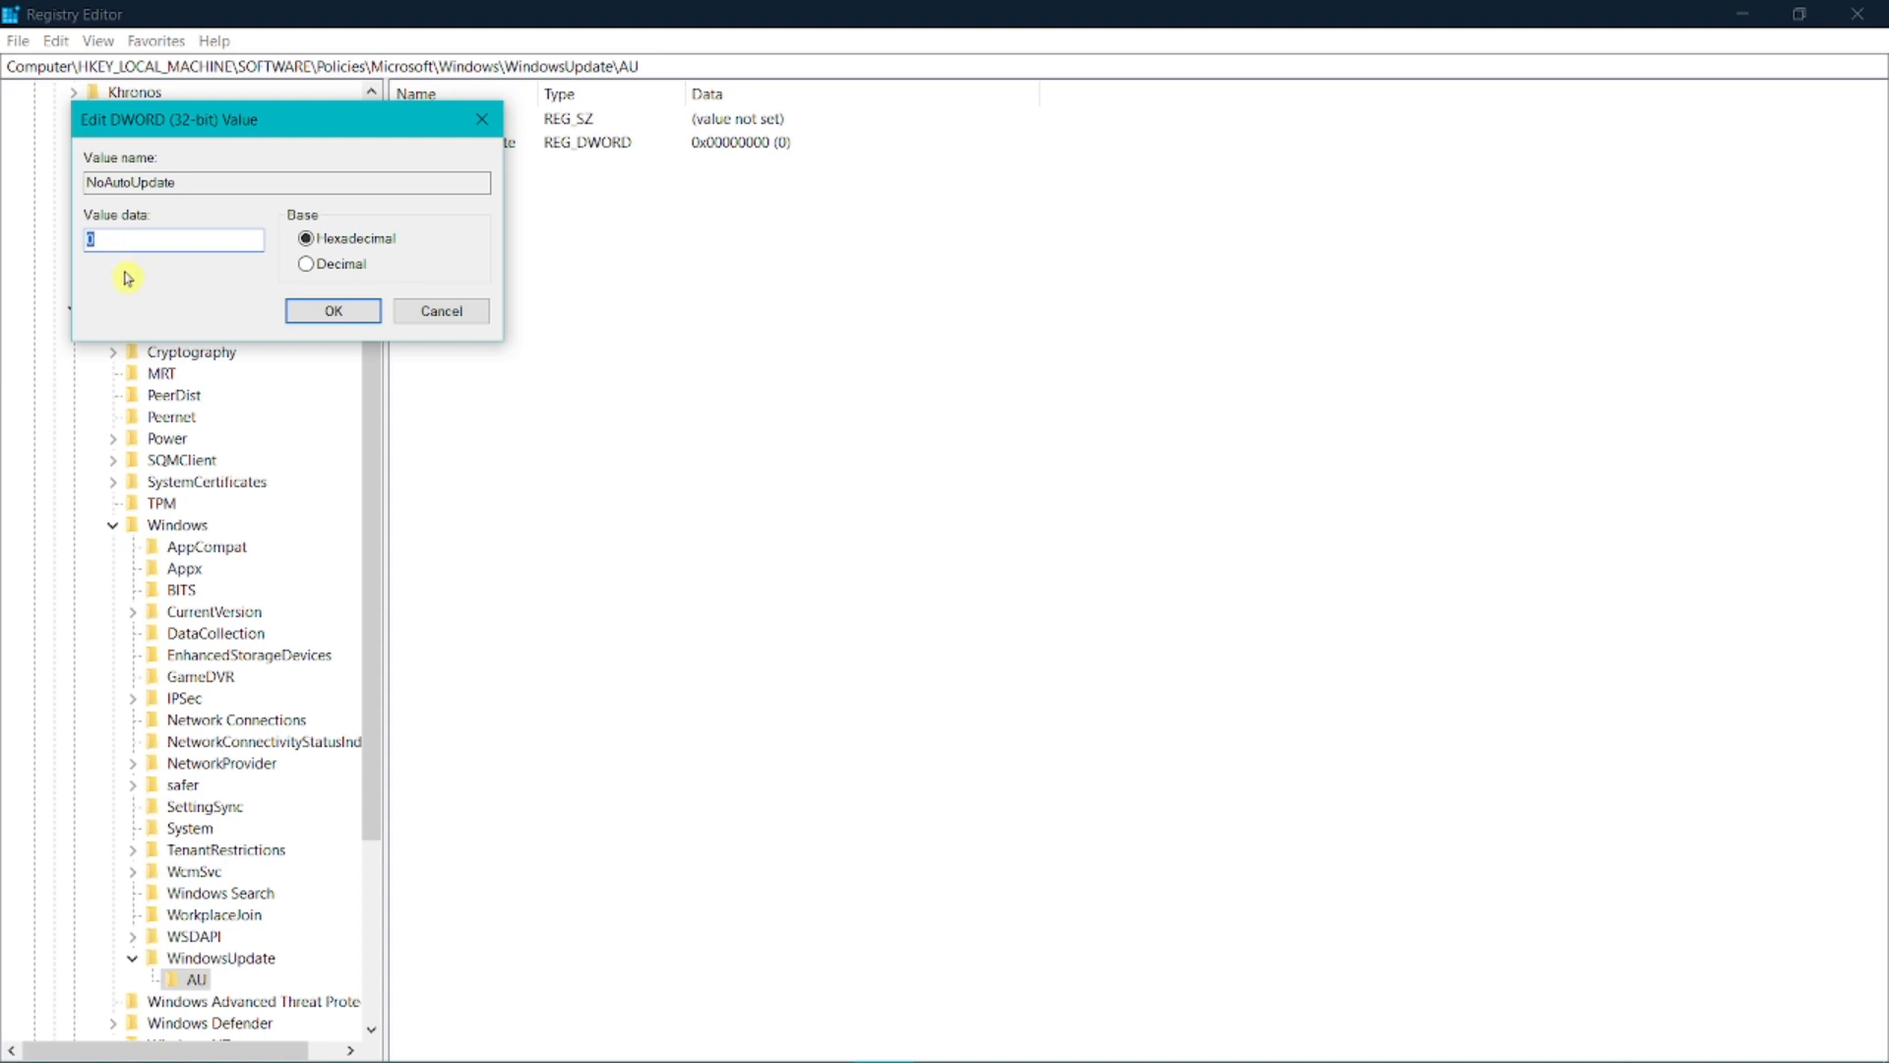
pyautogui.write('1')
pyautogui.click(335, 313)
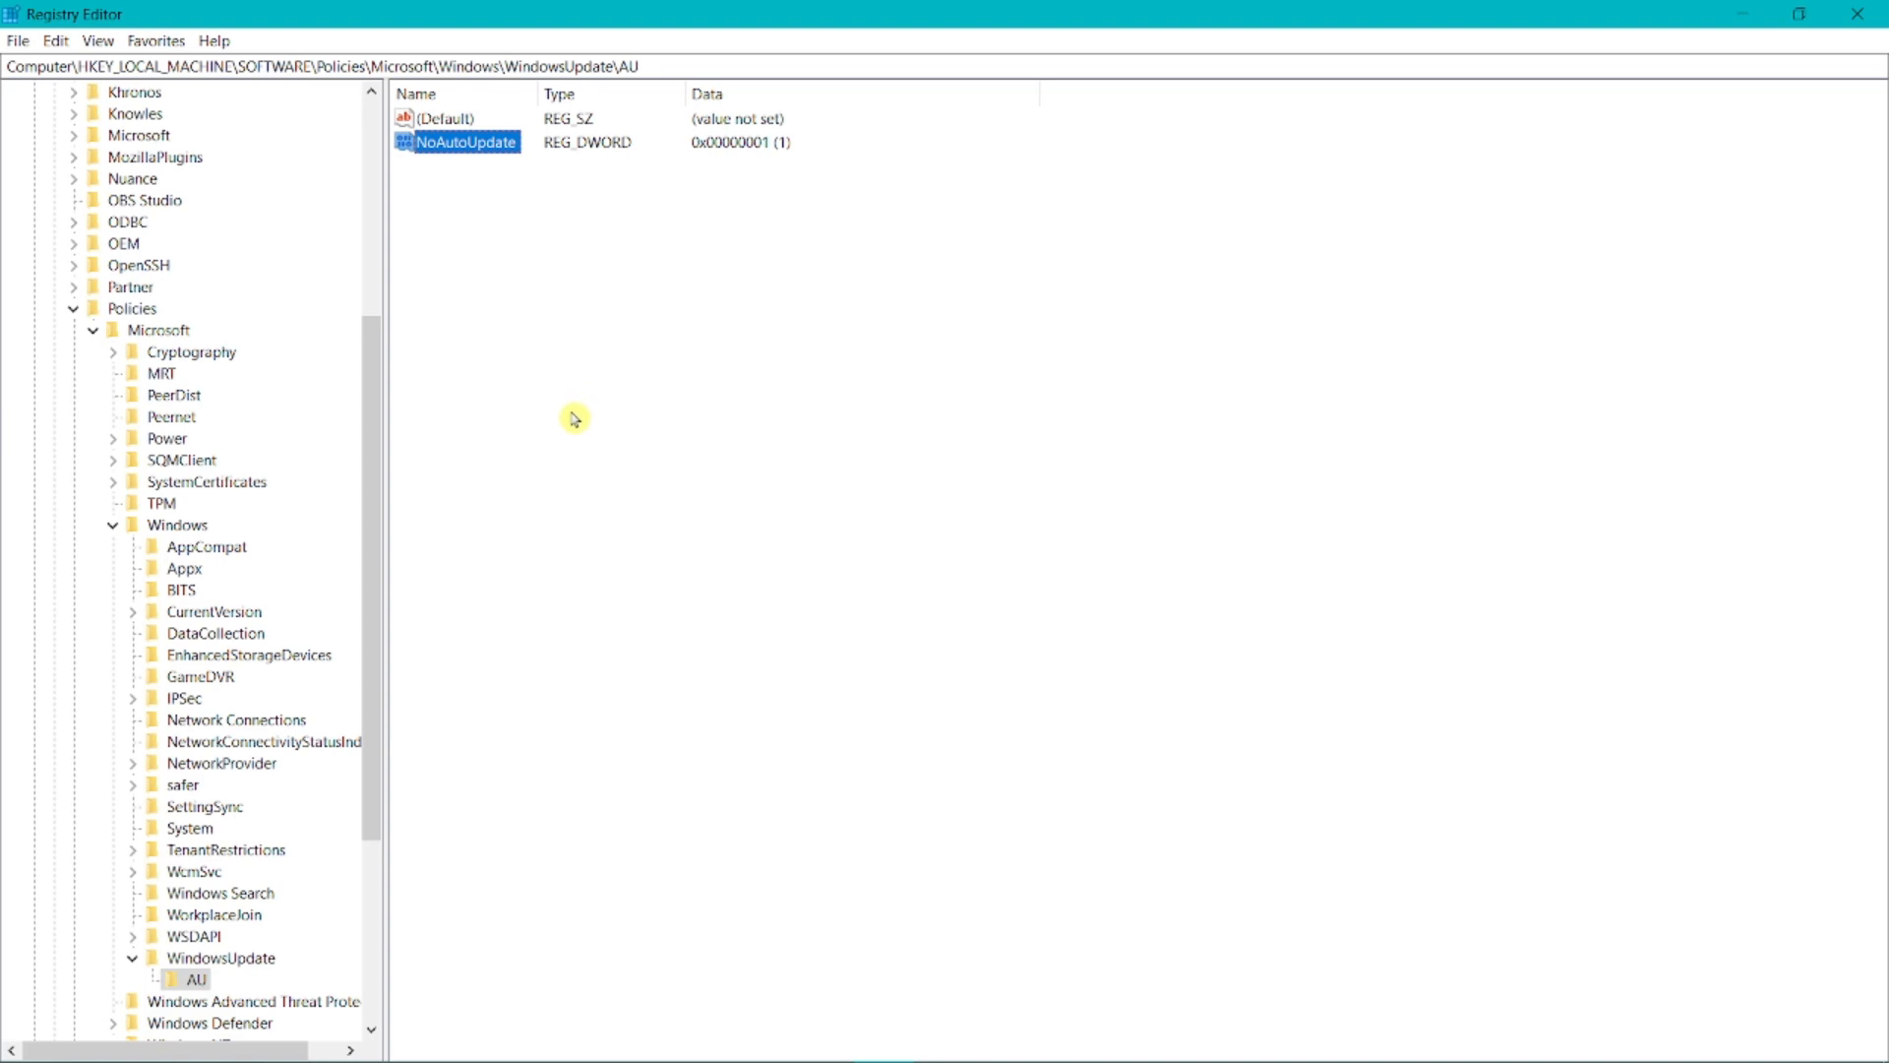
pyautogui.click(1858, 14)
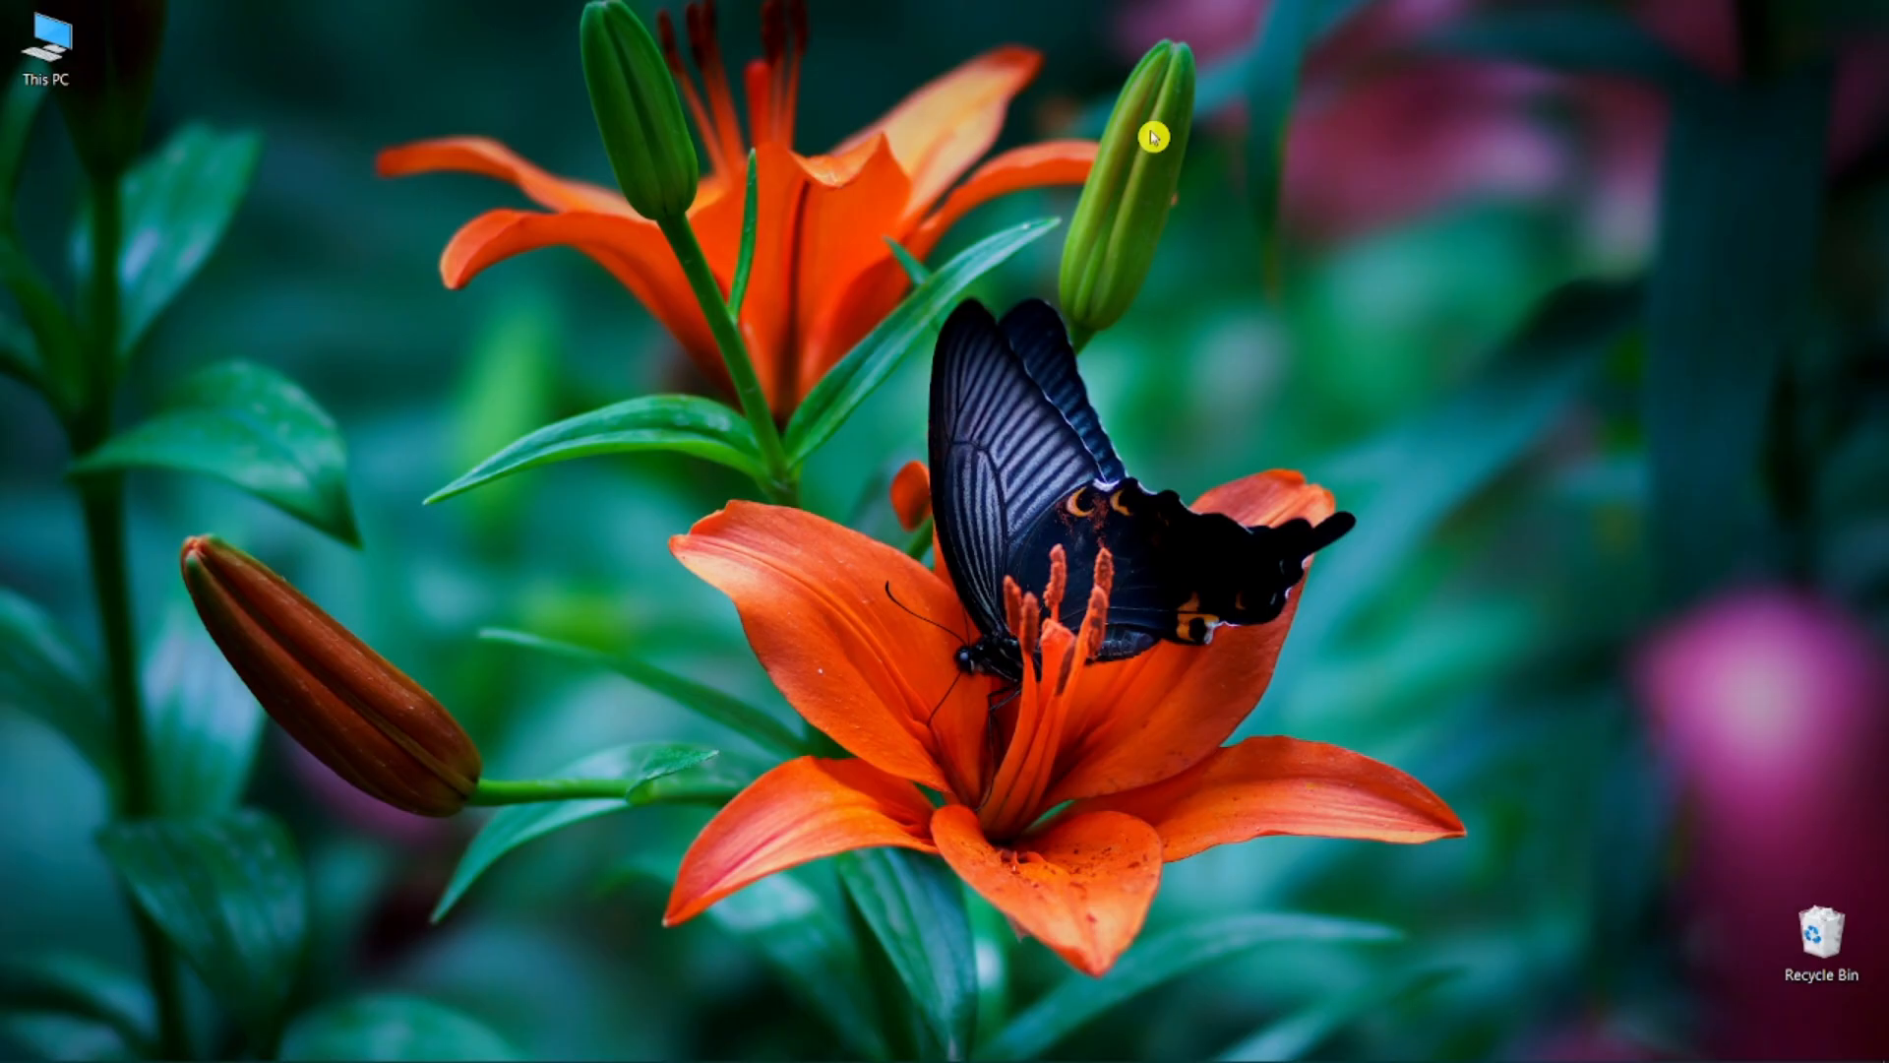
# Refresh the Windows desktop three times.
pyautogui.rightClick(917, 145)
pyautogui.click(978, 224)
pyautogui.rightClick(811, 183)
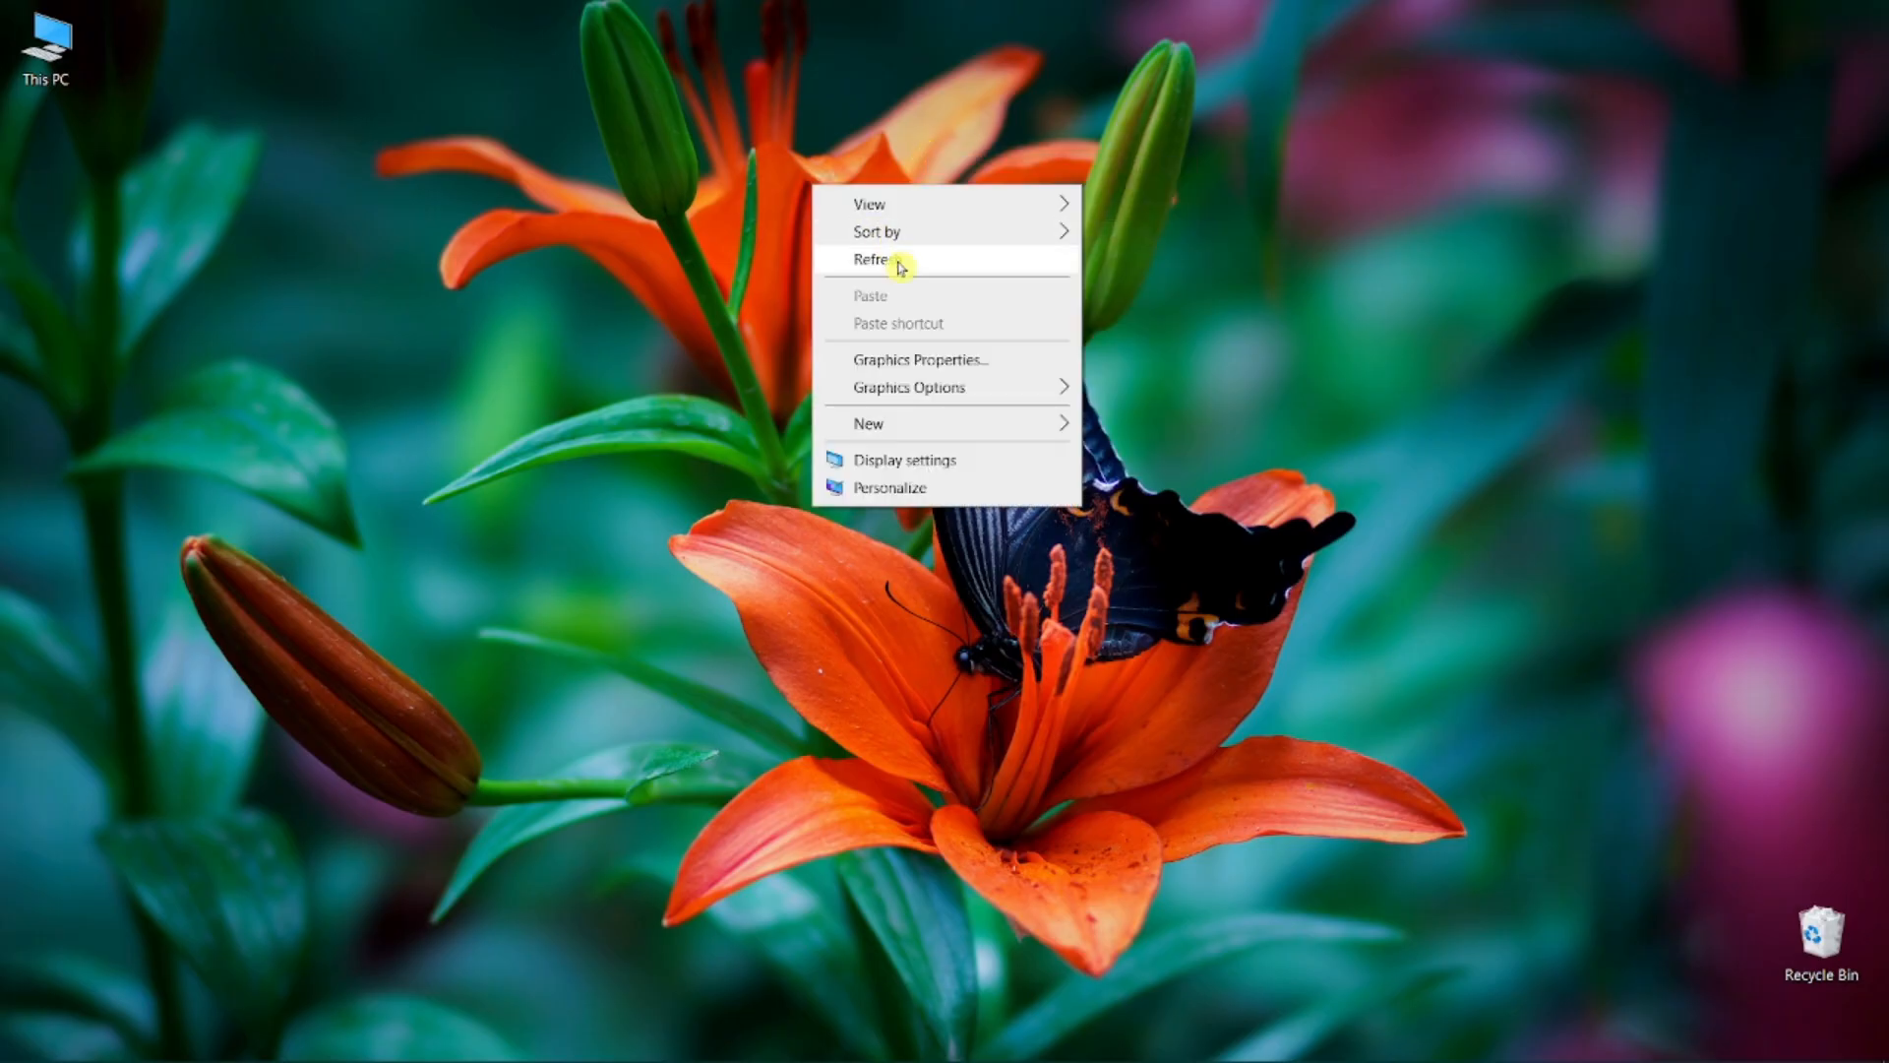
pyautogui.click(893, 257)
pyautogui.rightClick(787, 189)
pyautogui.click(872, 263)
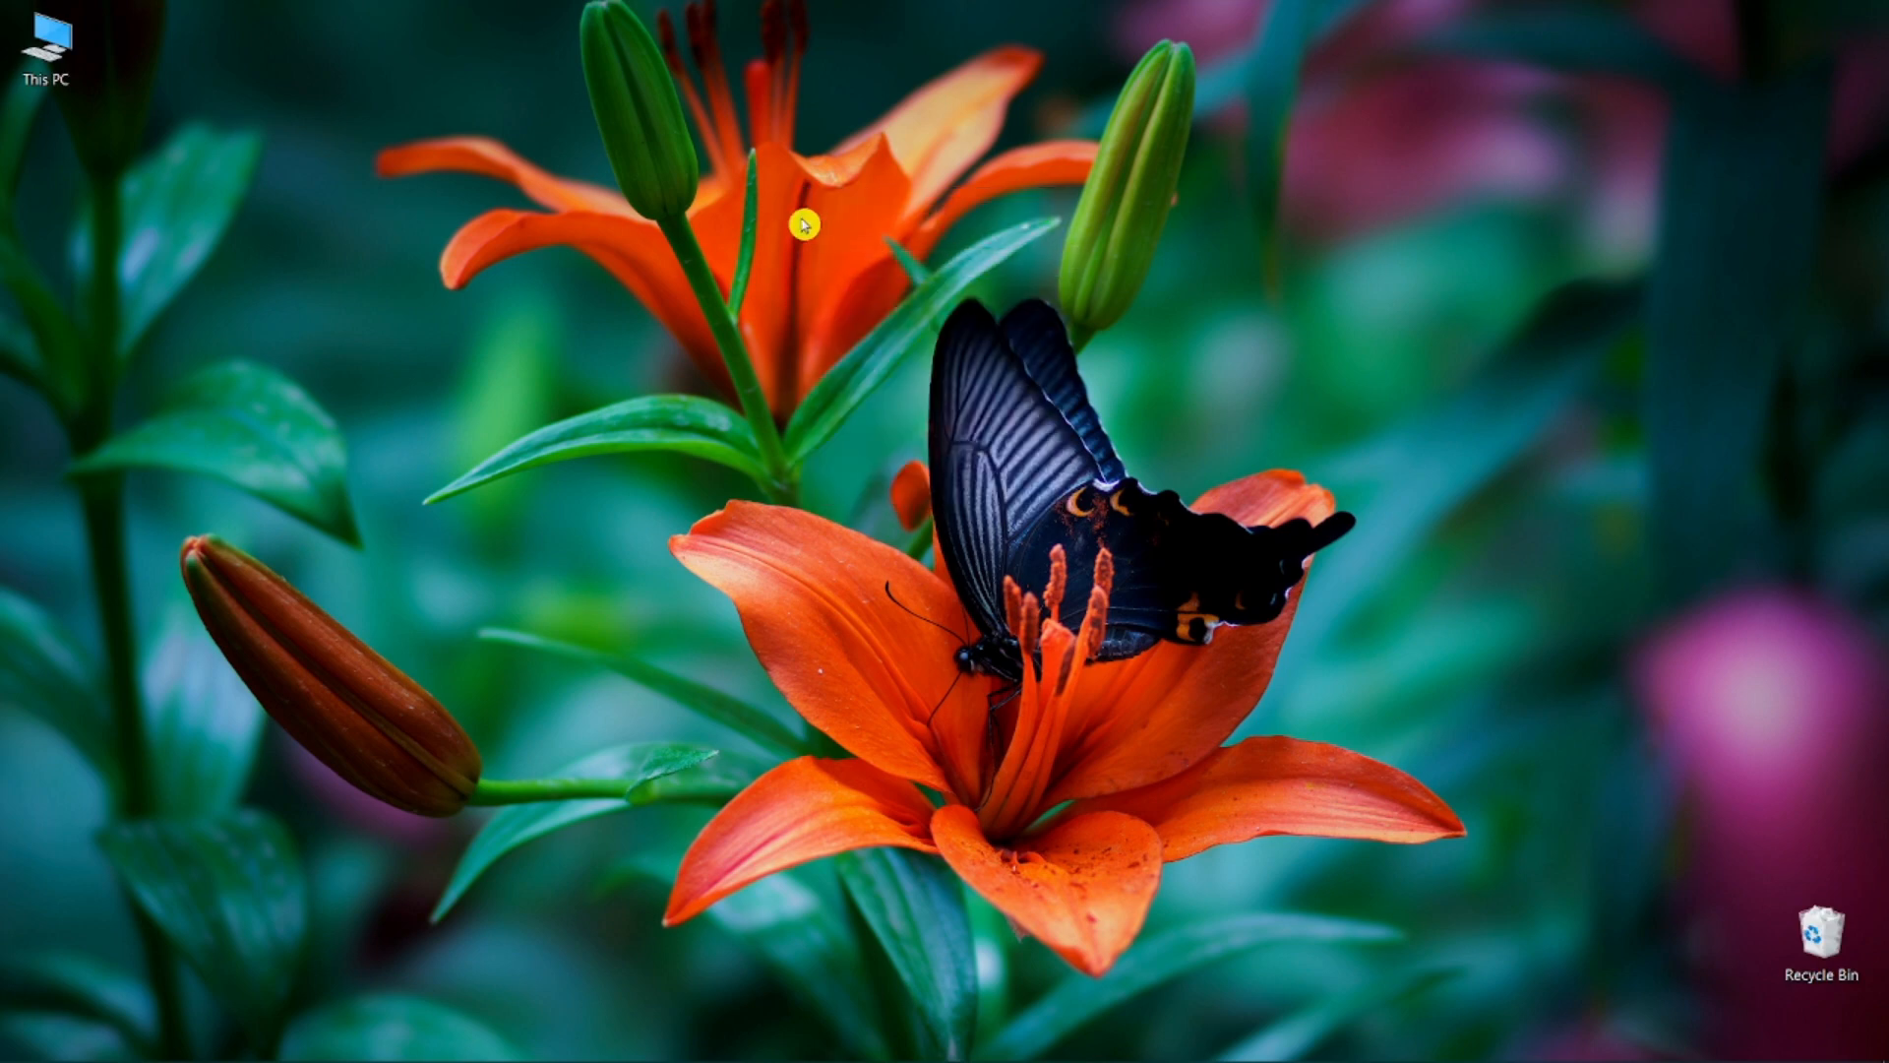